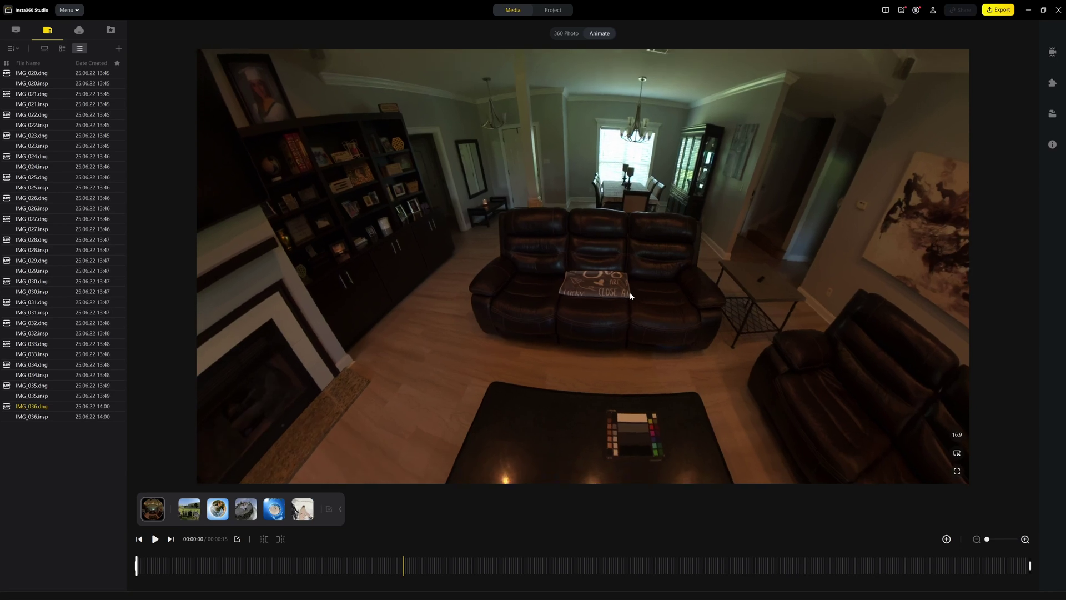
Pan around the living-room shot and switch the preview to the flat 360 Photo view.
mouse_move(632, 294)
left_mouse_down()
mouse_move(706, 275)
mouse_move(654, 249)
mouse_move(620, 251)
mouse_move(621, 289)
left_mouse_up()
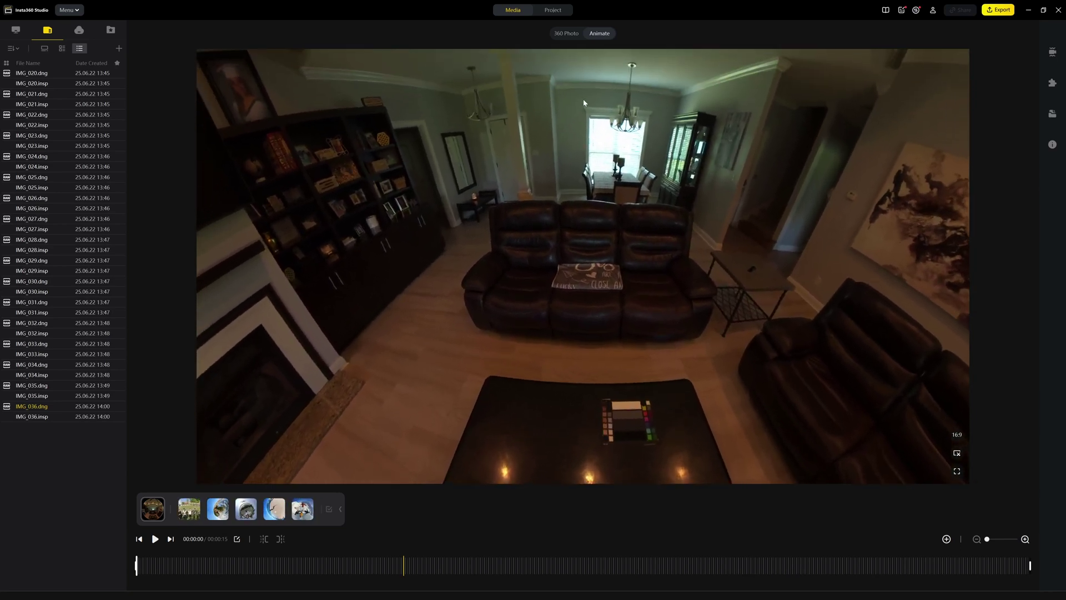
left_click(562, 34)
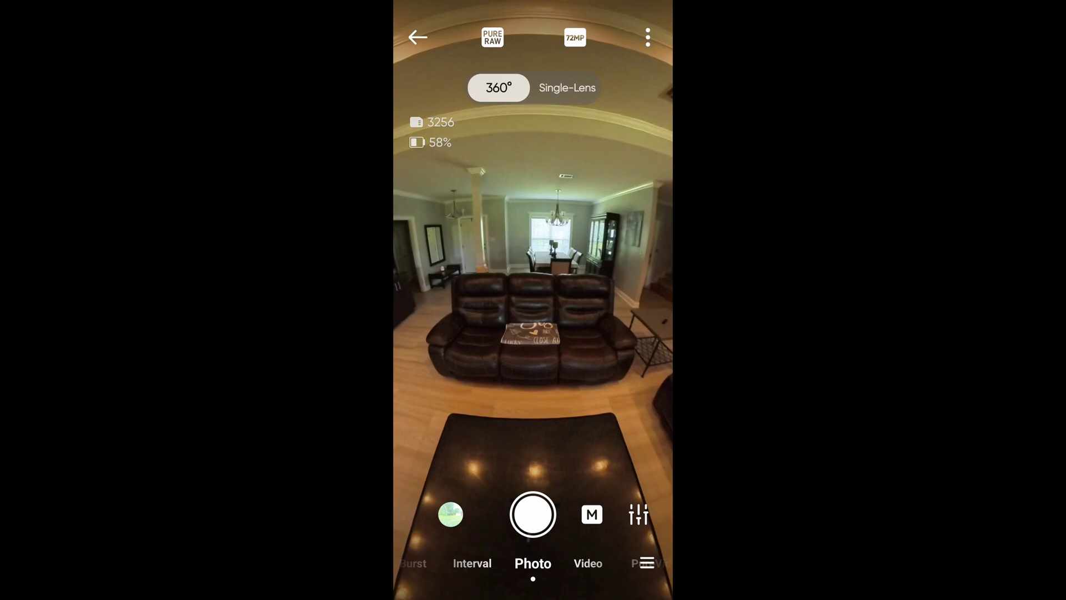
Check the PureShot RAW format and bring up manual exposure: shutter 1/120, ISO 400, 5600K.
left_click(492, 38)
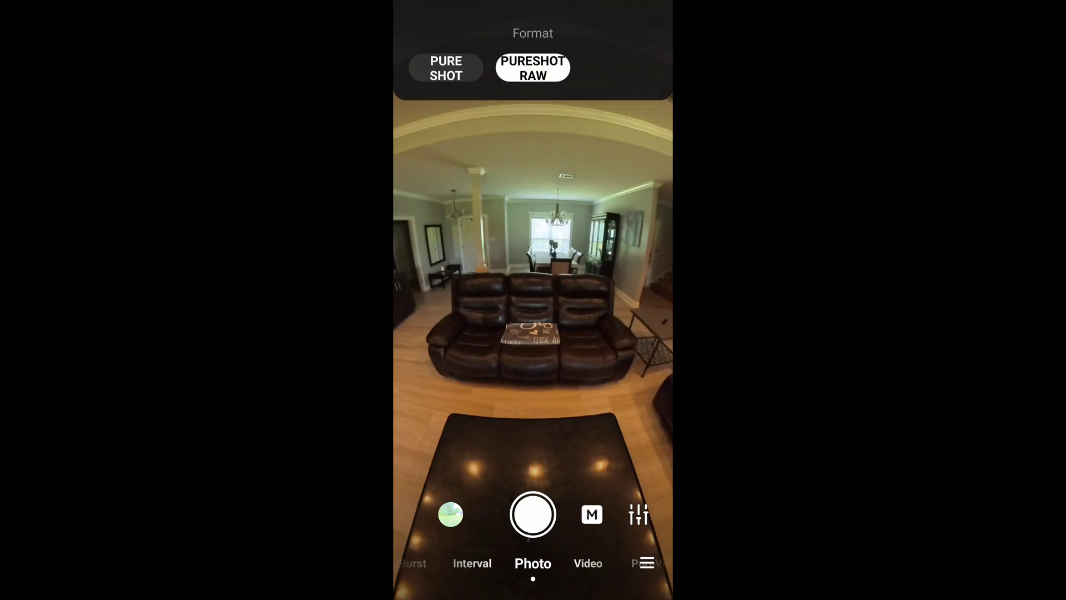
left_click(638, 514)
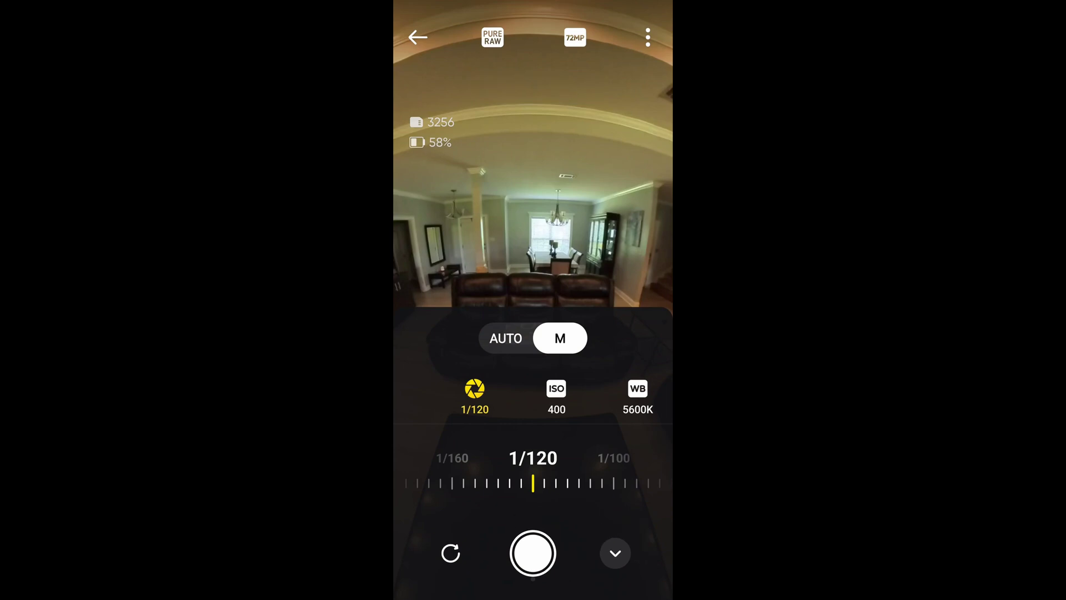
left_click(506, 338)
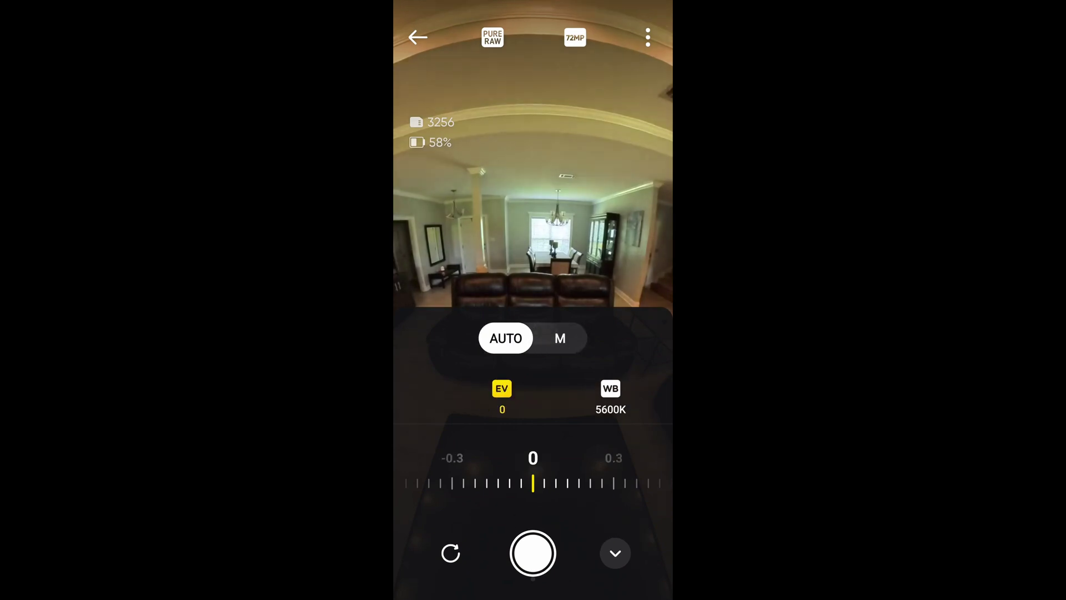
left_click(560, 338)
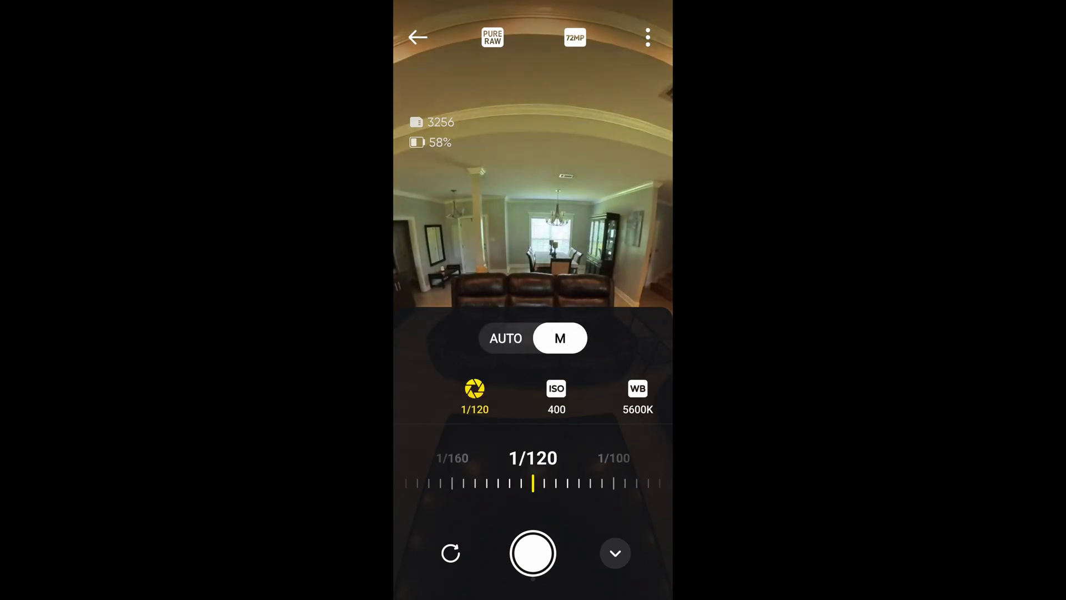
left_click(616, 553)
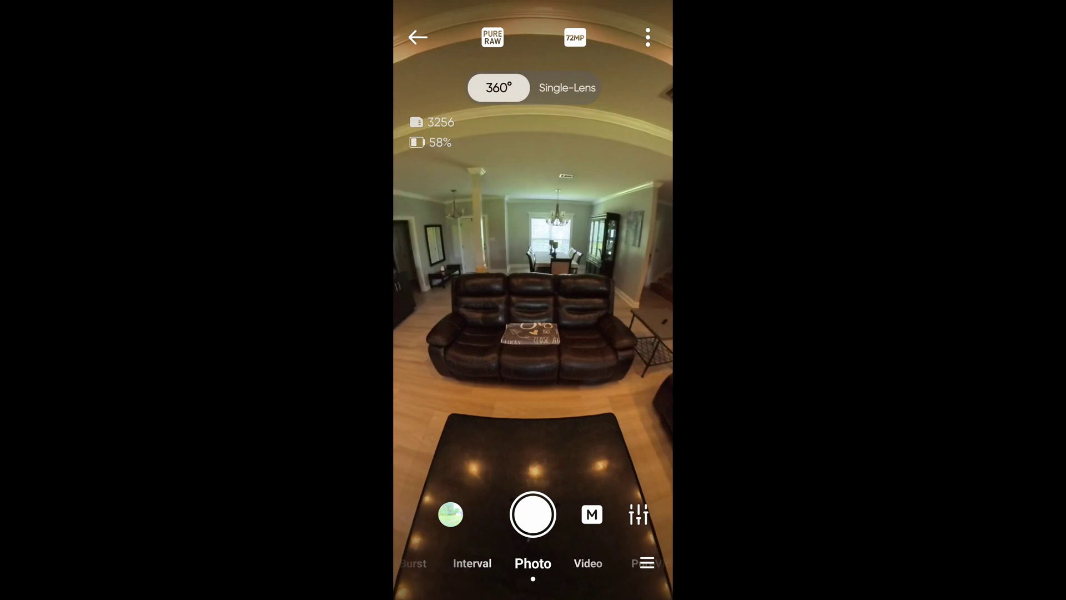
left_click(590, 515)
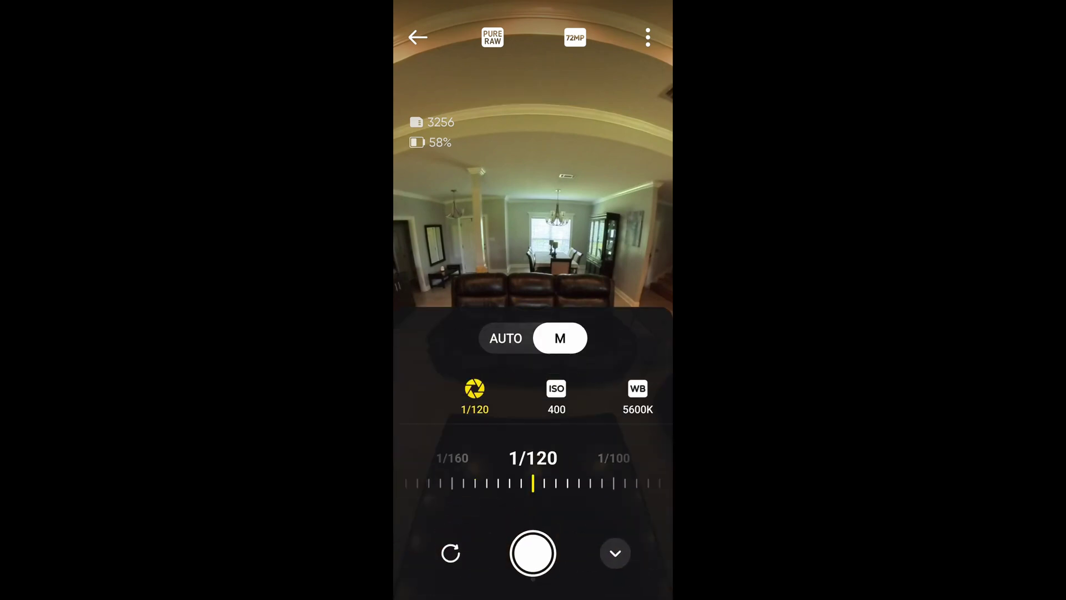
Speed the shutter up from 1/500 toward 1/5000 and lower the ISO toward 200.
left_click_drag(455, 482, 616, 482)
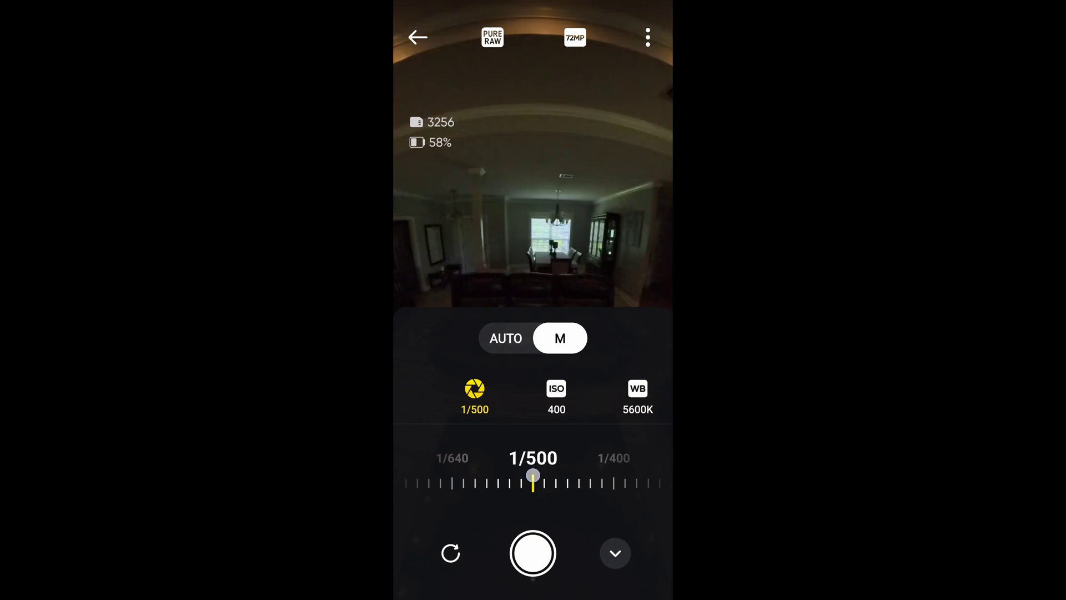
left_click_drag(493, 467, 628, 472)
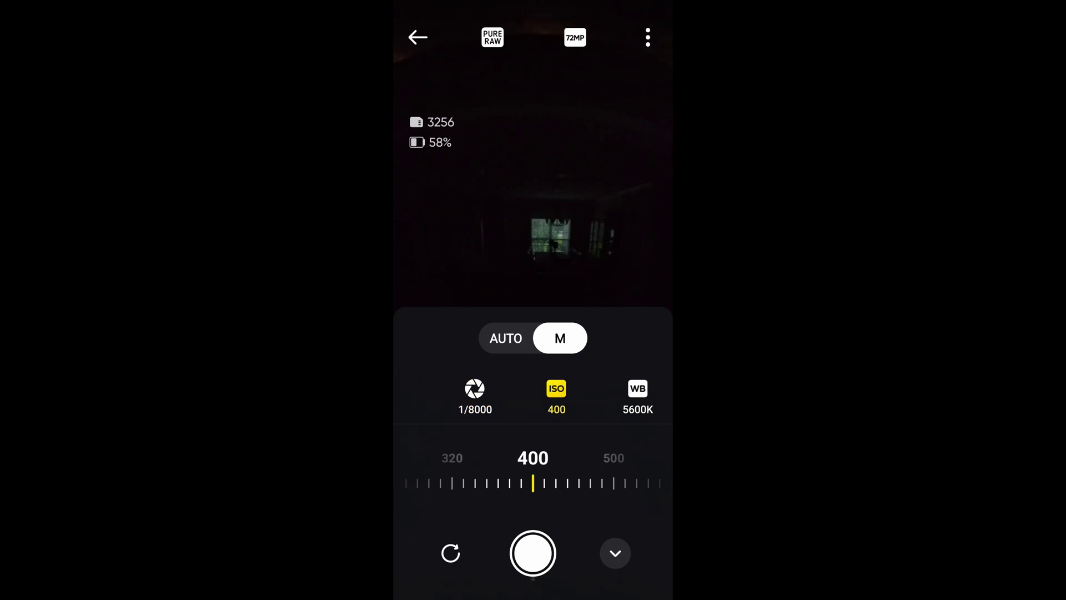
left_click_drag(503, 482, 621, 469)
left_click_drag(512, 479, 605, 475)
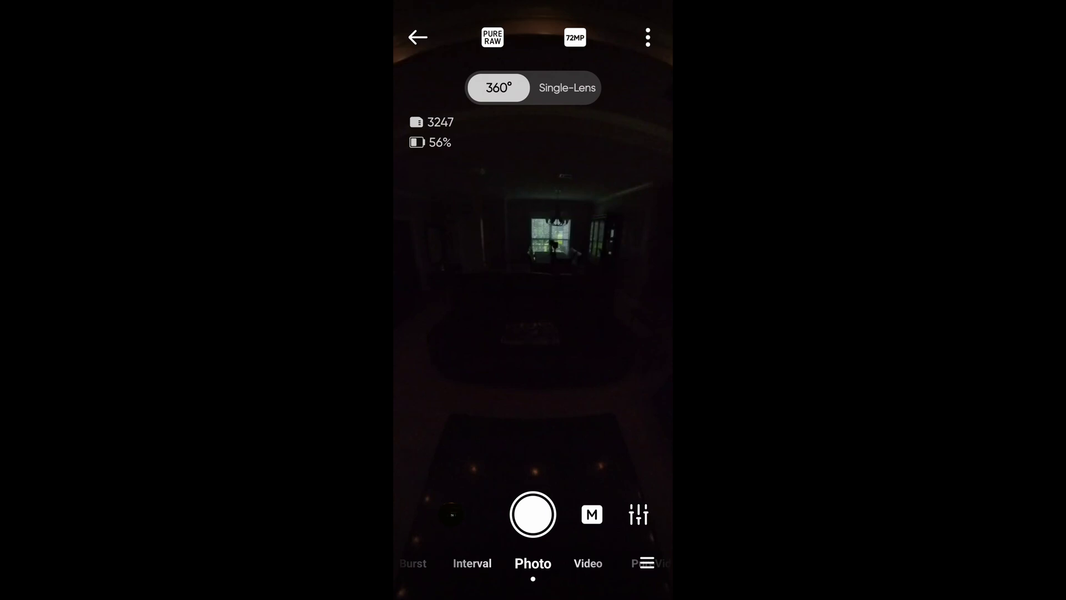
Capture 360 exposures at shutter 1/2500, 1/1000, 1/500 and 1/400.
left_click(592, 514)
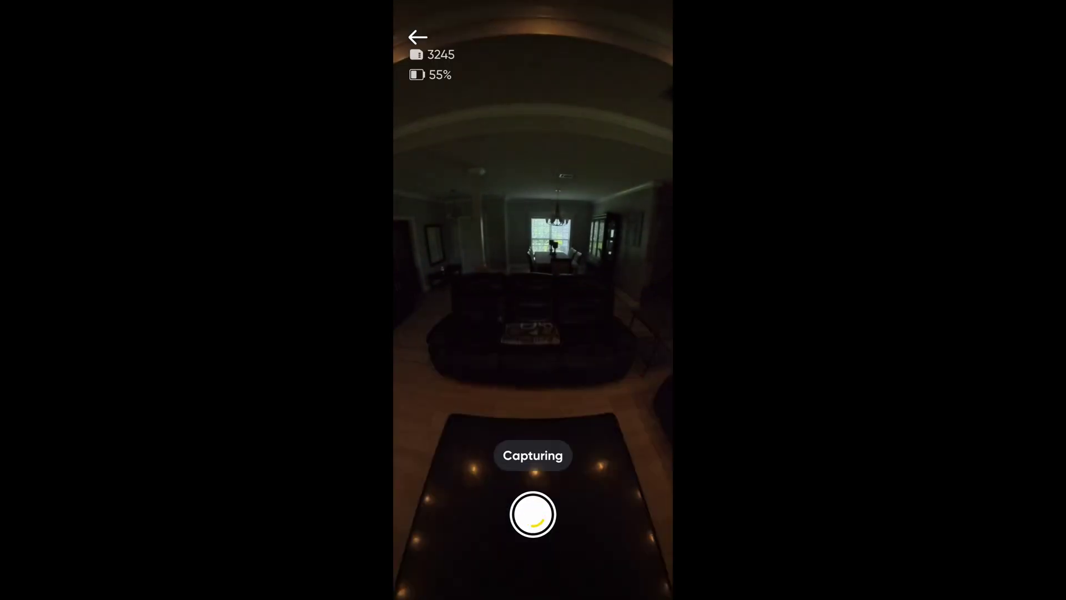
left_click(591, 511)
left_click_drag(583, 514, 555, 514)
left_click(533, 550)
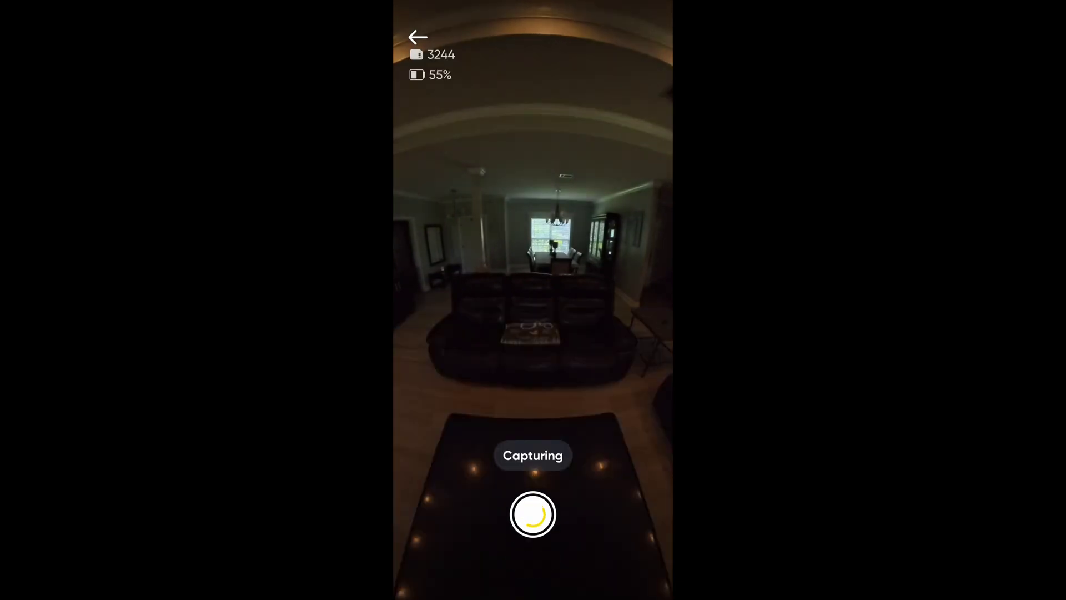
left_click(592, 511)
left_click_drag(583, 483, 561, 483)
left_click(533, 549)
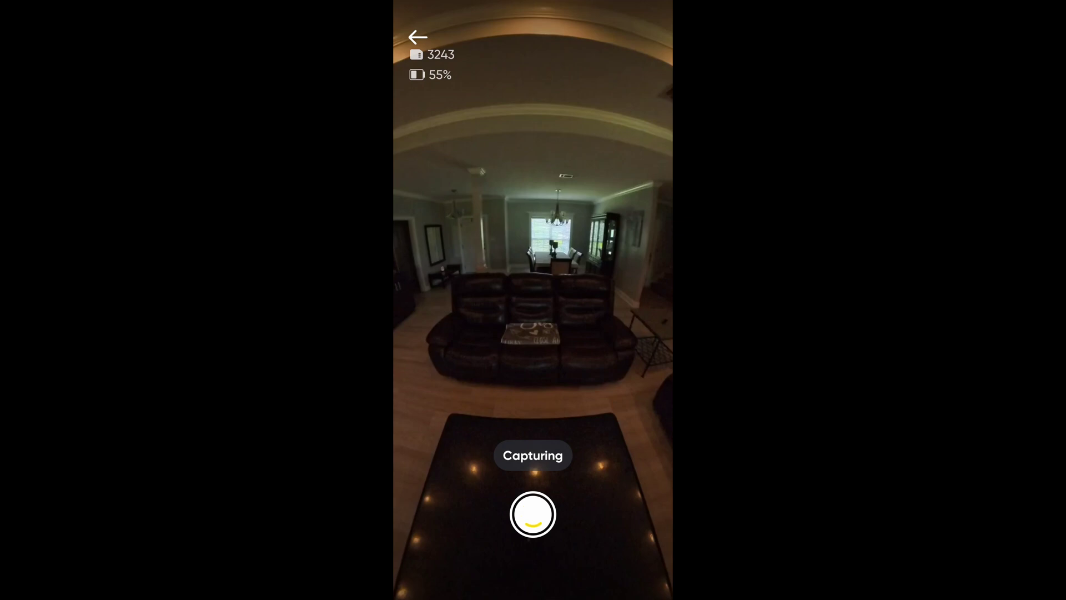
Capture further exposures at slower shutters of 1/200, 1/160 and 1/100.
left_click(592, 511)
left_click_drag(583, 484, 555, 483)
left_click(533, 549)
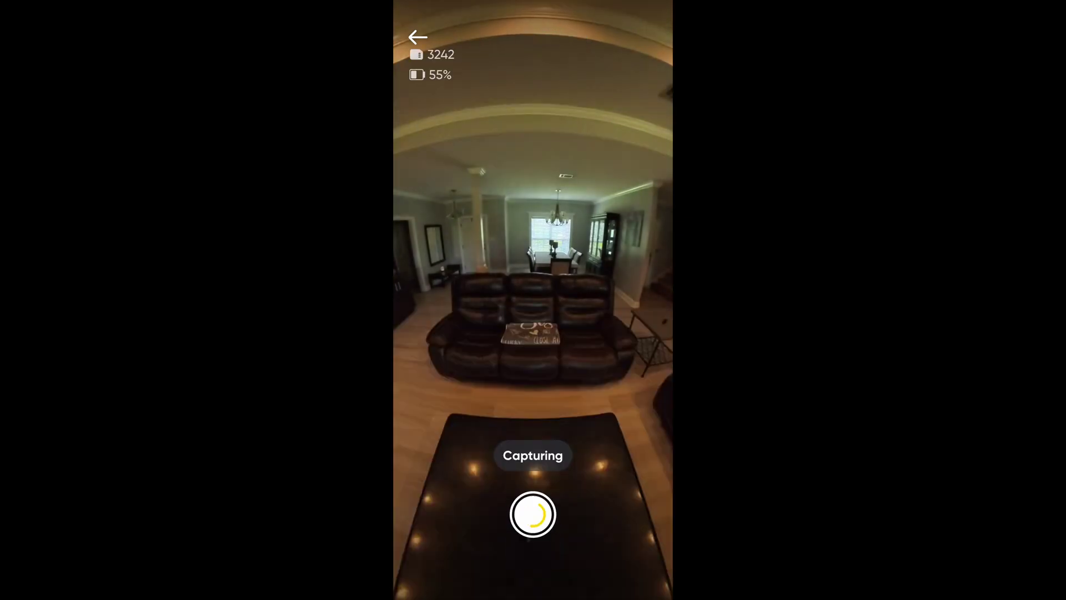
left_click(592, 512)
left_click_drag(583, 484, 566, 483)
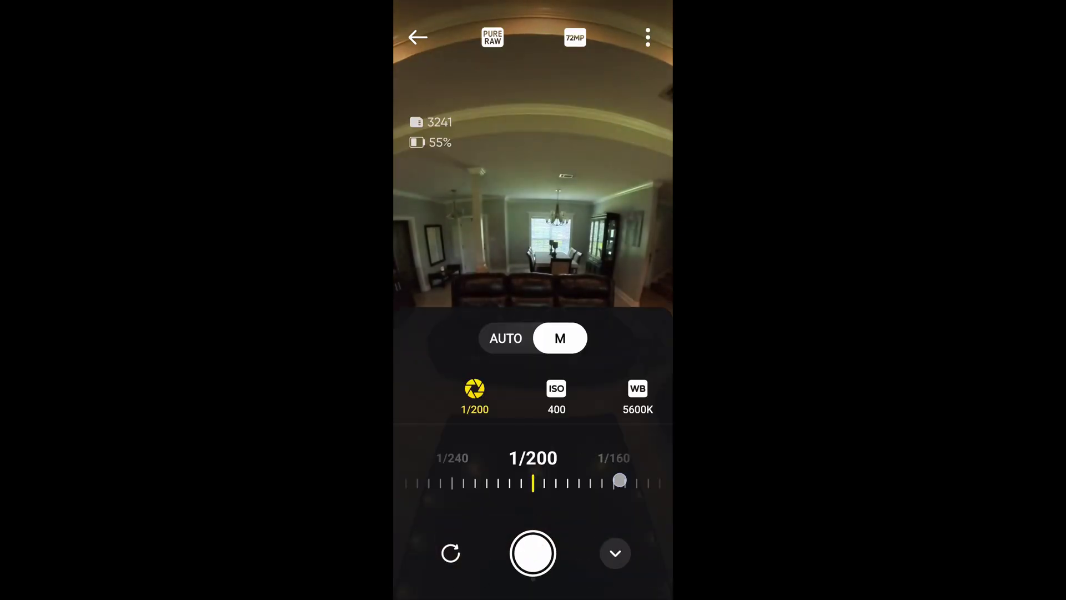
left_click(533, 550)
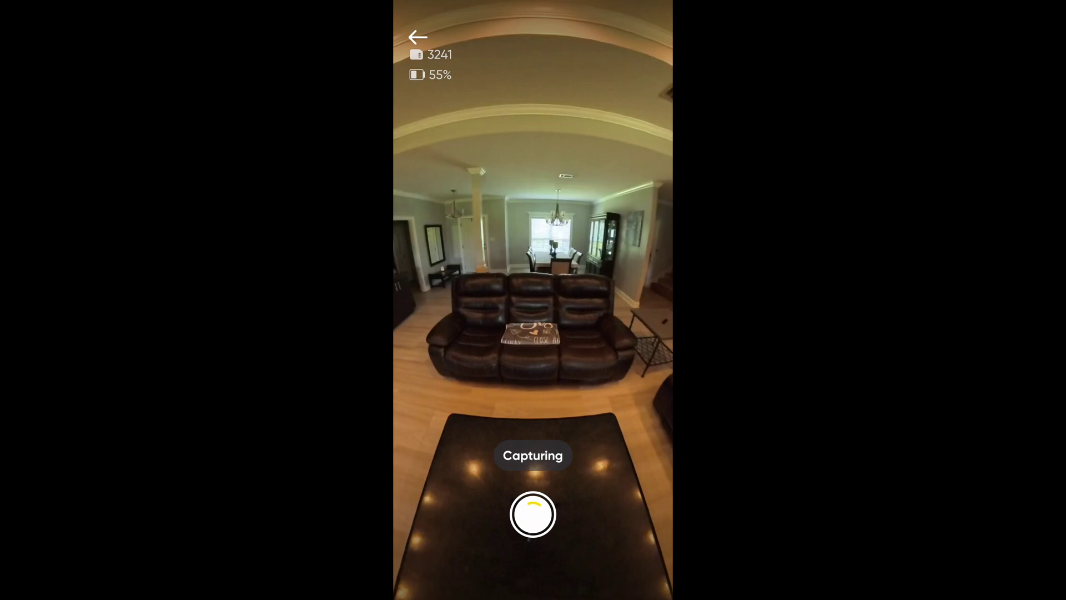
left_click(588, 511)
left_click_drag(583, 483, 561, 483)
left_click(534, 549)
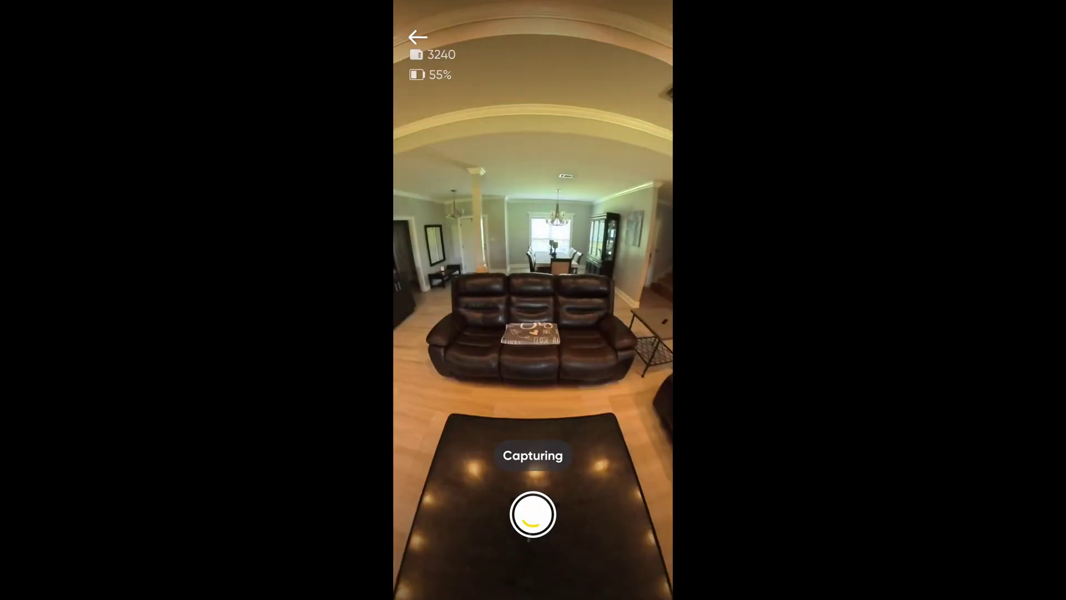
Capture exposures at shutter 1/50, 1/30 and 1/24.
left_click(587, 511)
left_click_drag(583, 483, 558, 483)
left_click(533, 550)
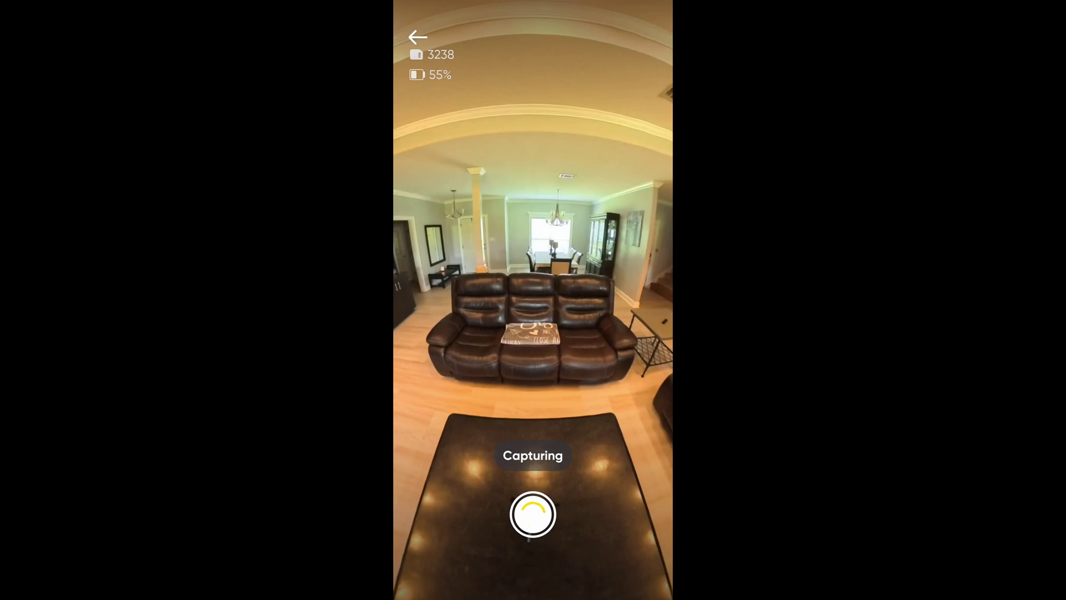
left_click(592, 515)
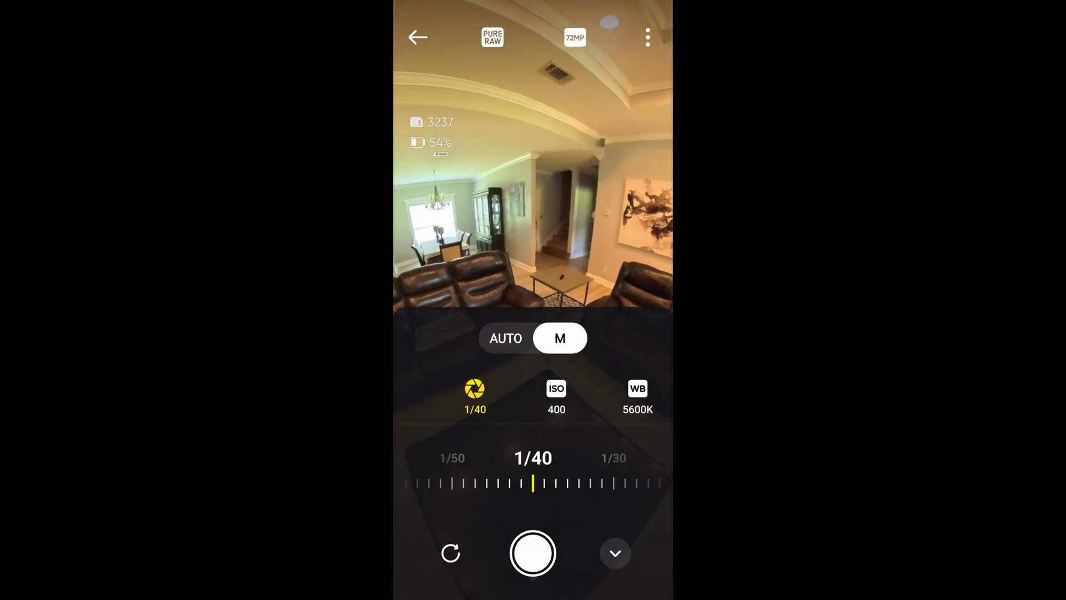
left_click_drag(577, 483, 561, 483)
left_click(533, 550)
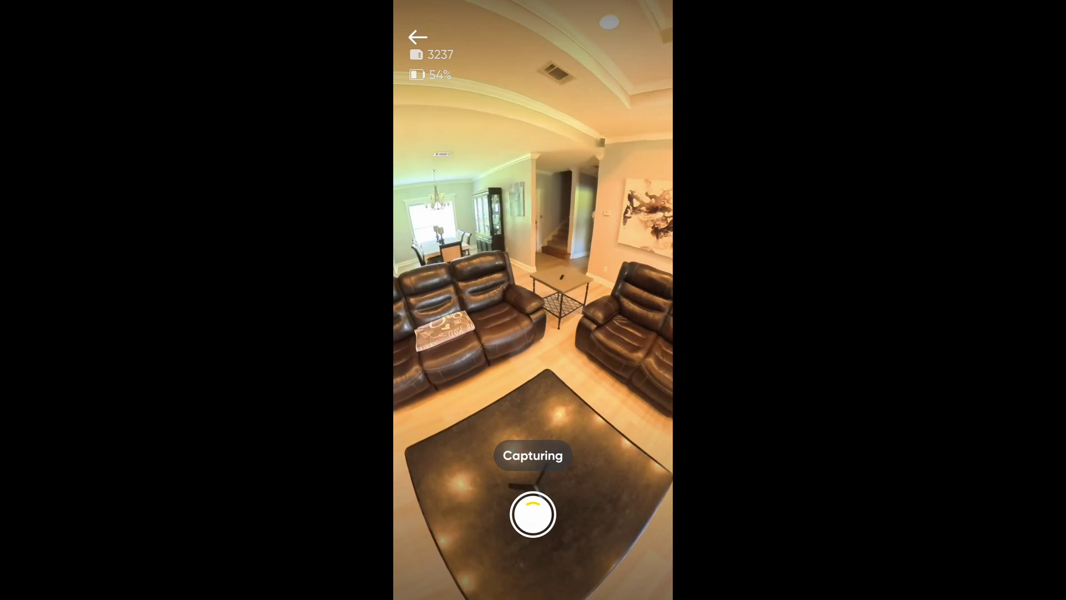
left_click(591, 511)
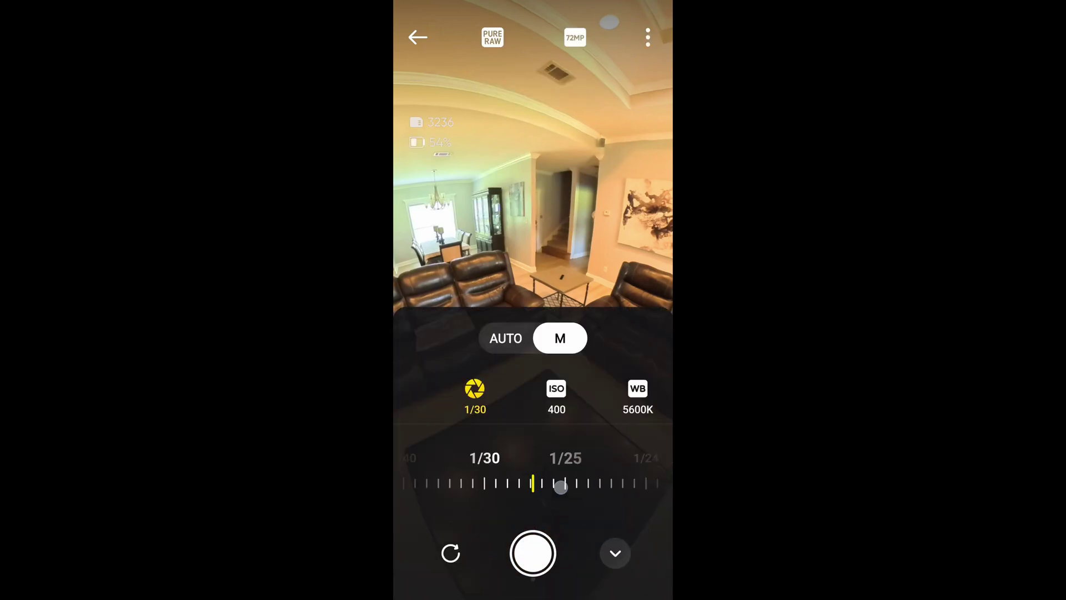
left_click_drag(572, 483, 561, 483)
left_click(615, 553)
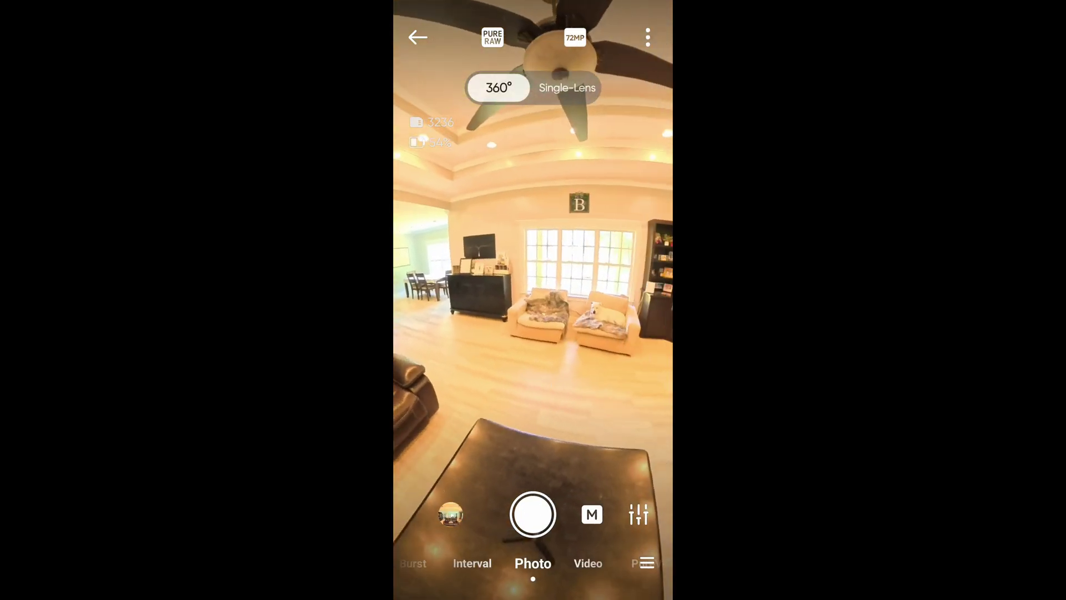
left_click(533, 514)
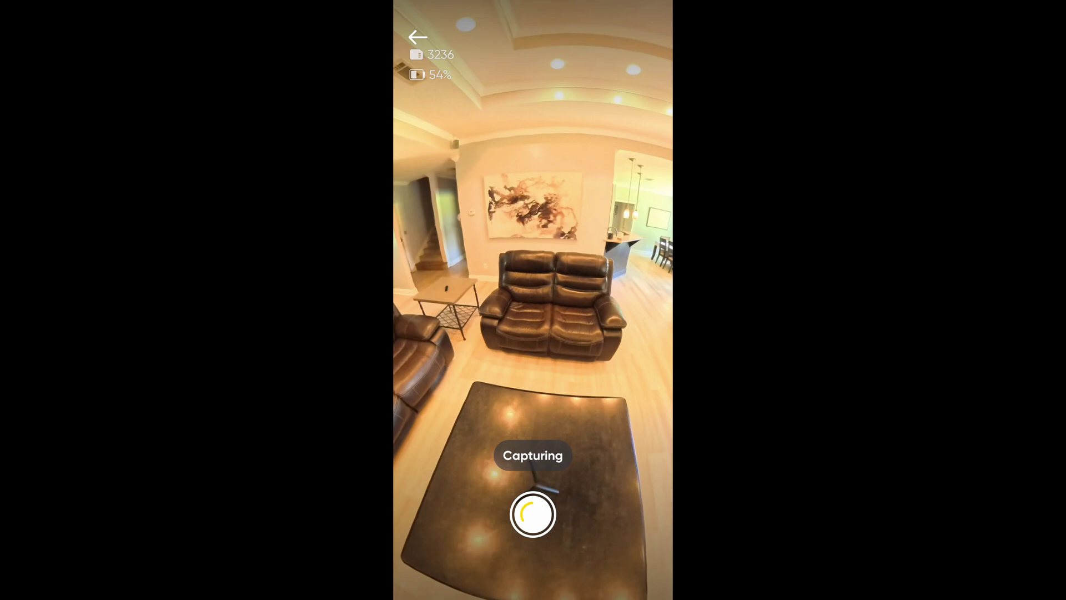
Capture the slowest exposures at 1/12.5 and 1/8, then open the photo album.
left_click(591, 511)
left_click_drag(577, 483, 517, 483)
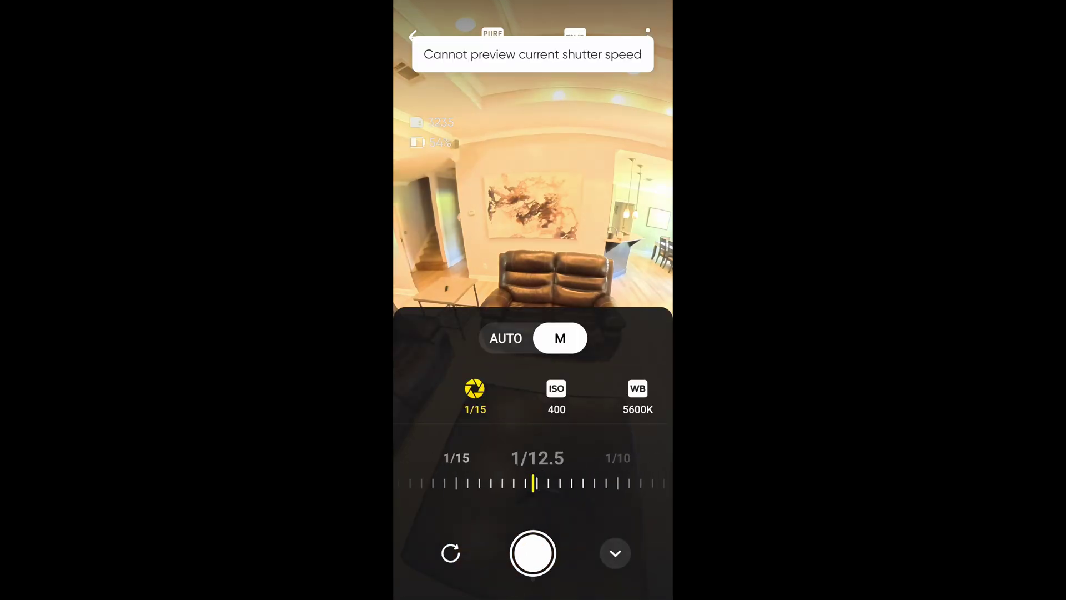
left_click(615, 553)
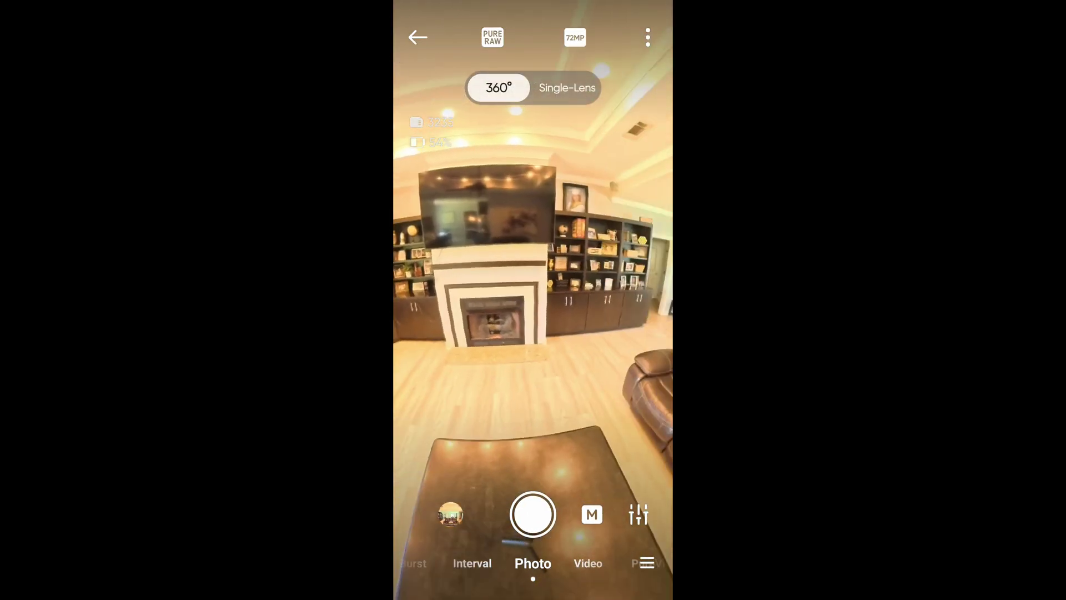
left_click(533, 515)
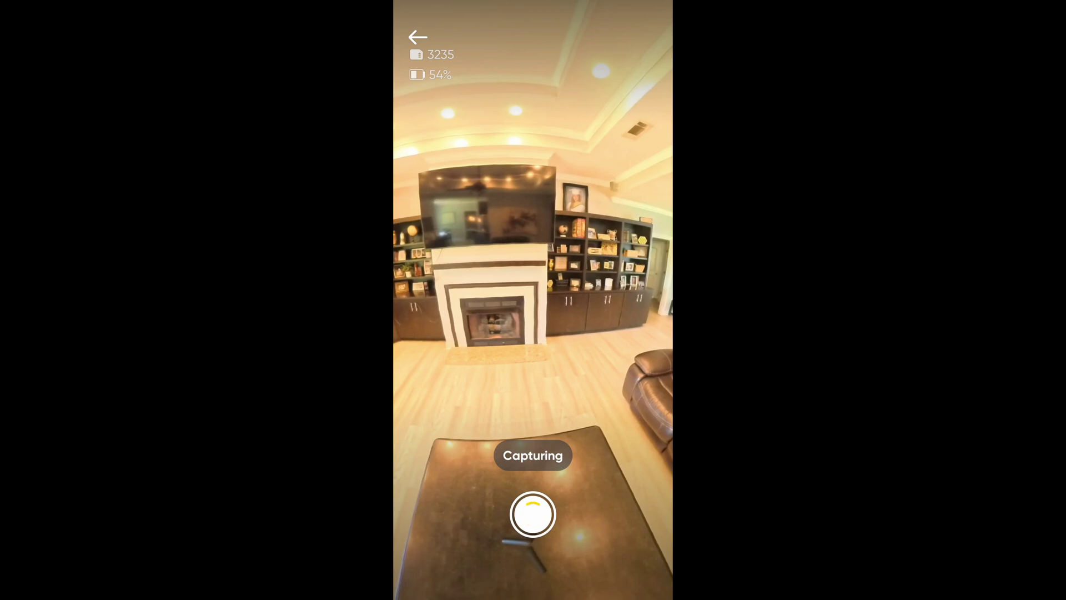
left_click(590, 512)
left_click_drag(578, 483, 516, 483)
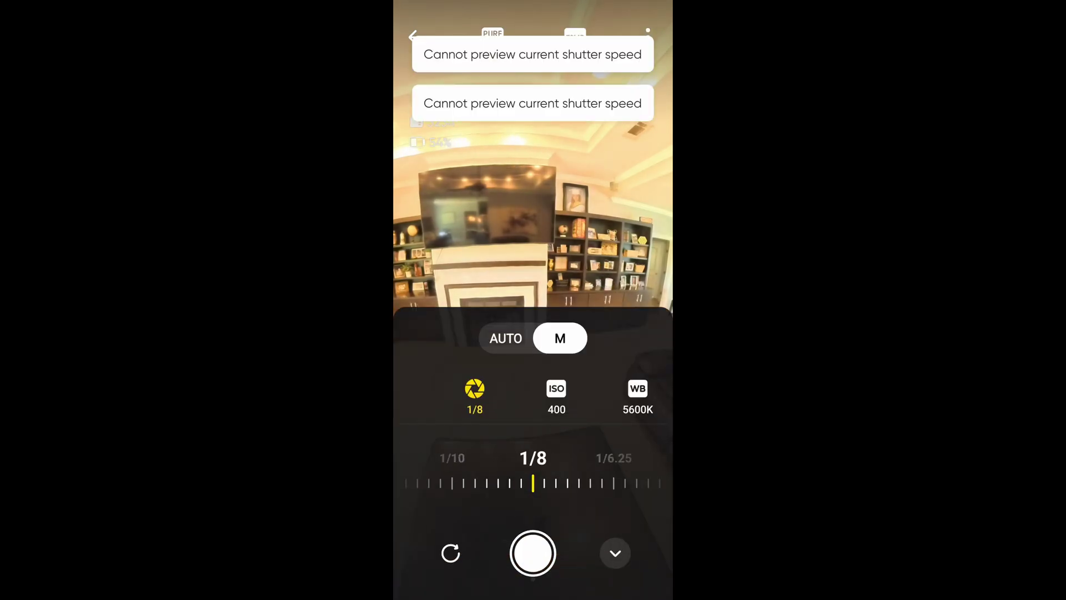
left_click(533, 553)
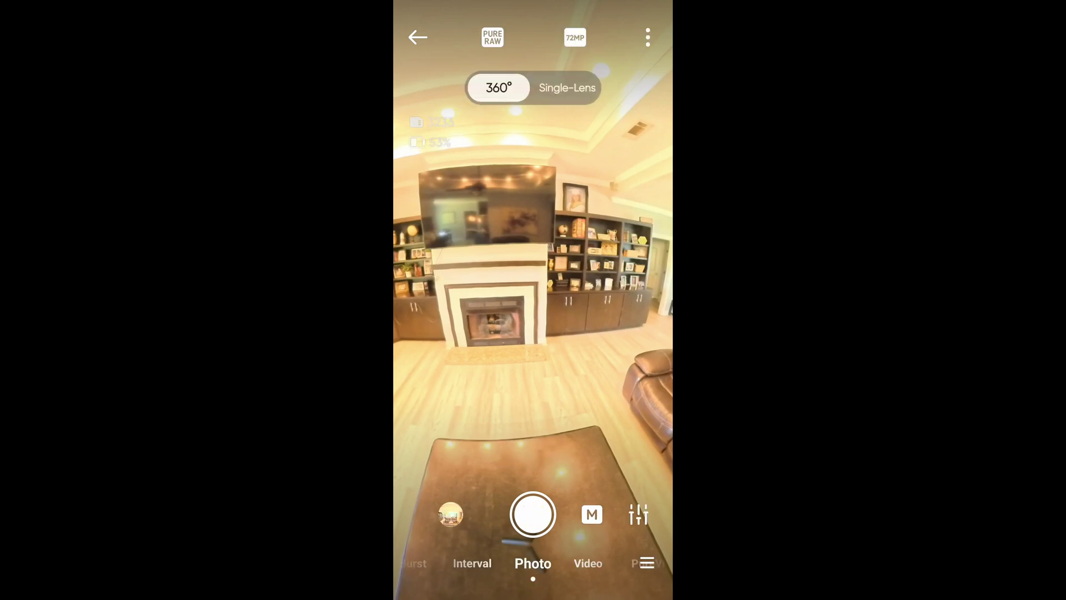
left_click(451, 514)
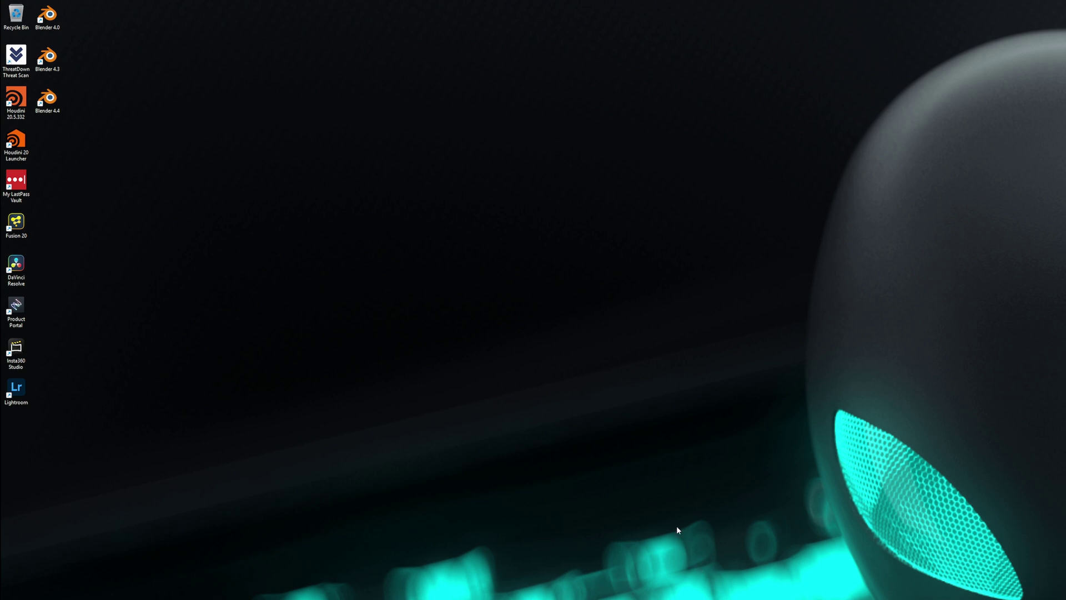
Minimize Photoshop and bring up the Insta360 downloads page in the browser.
mouse_move(623, 596)
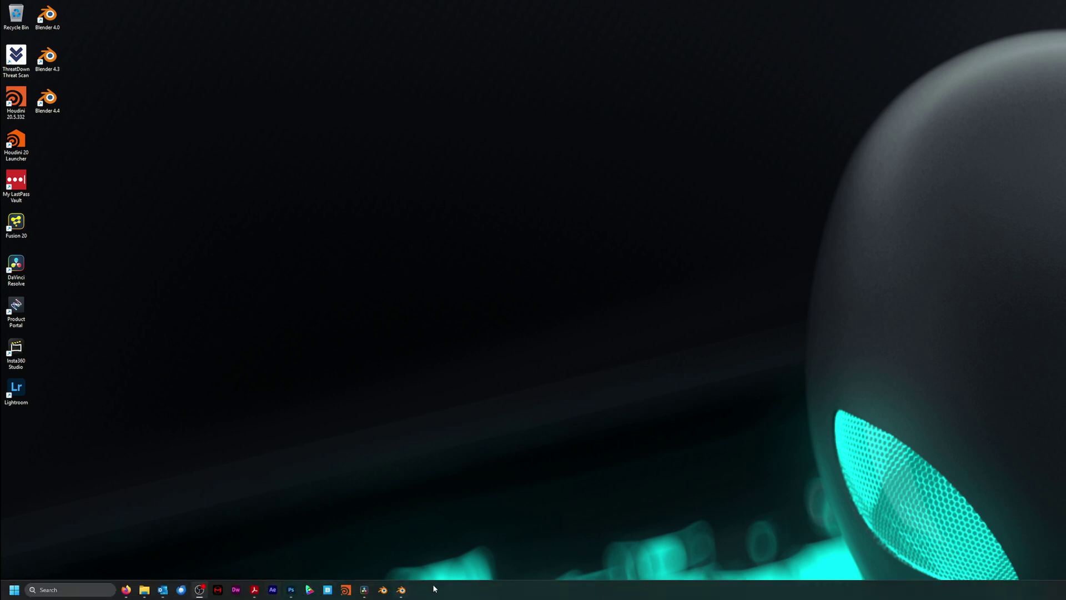
left_click(291, 589)
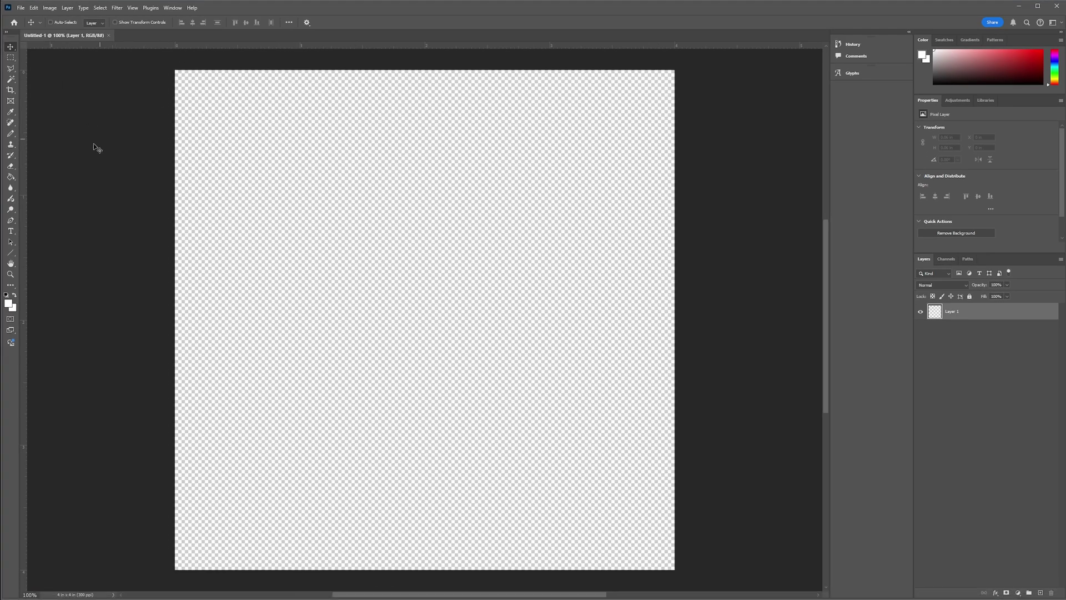
left_click(1024, 5)
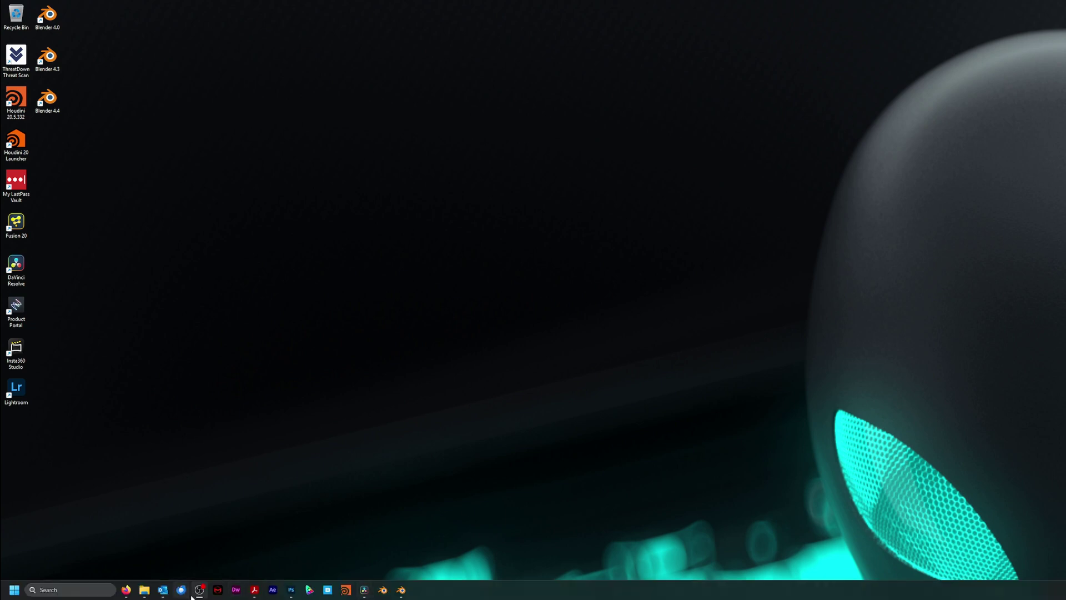
left_click(198, 590)
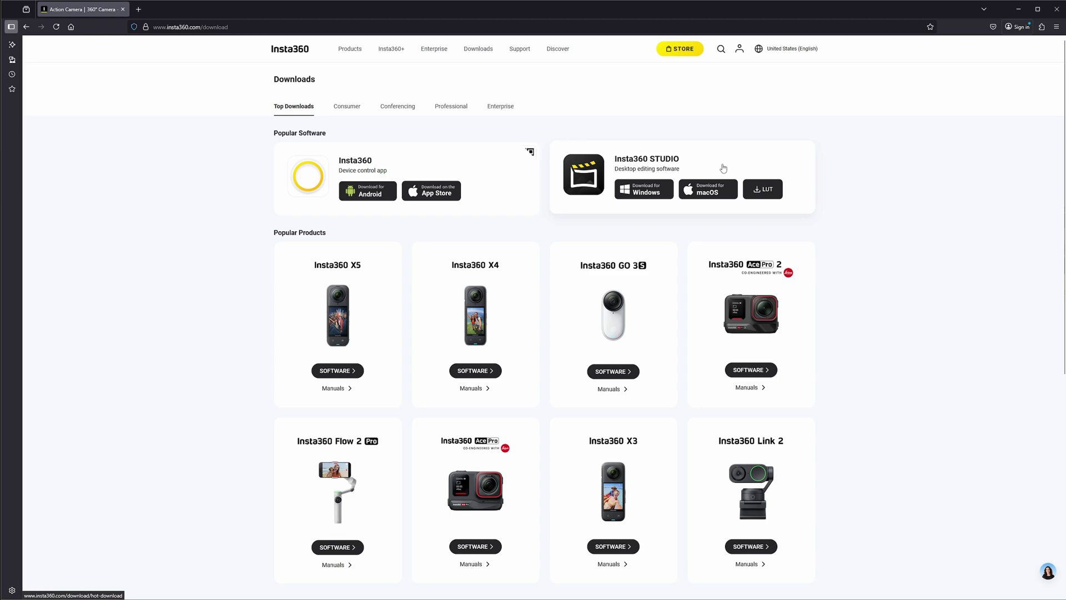
Switch to Insta360 Studio and import all camera files, IMG_020 through IMG_036.
left_click(1018, 9)
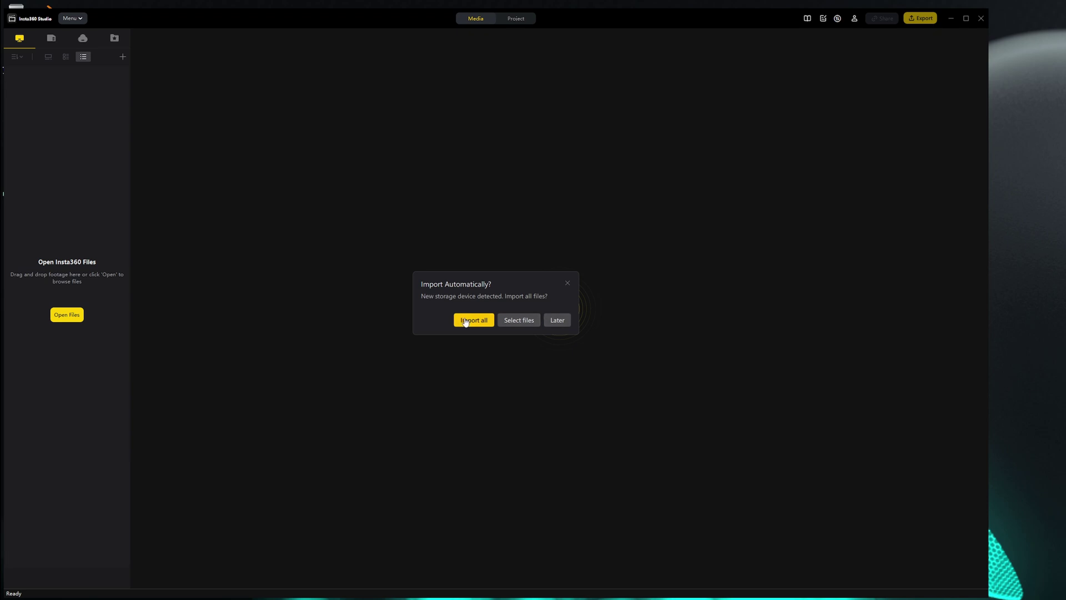
left_click(473, 320)
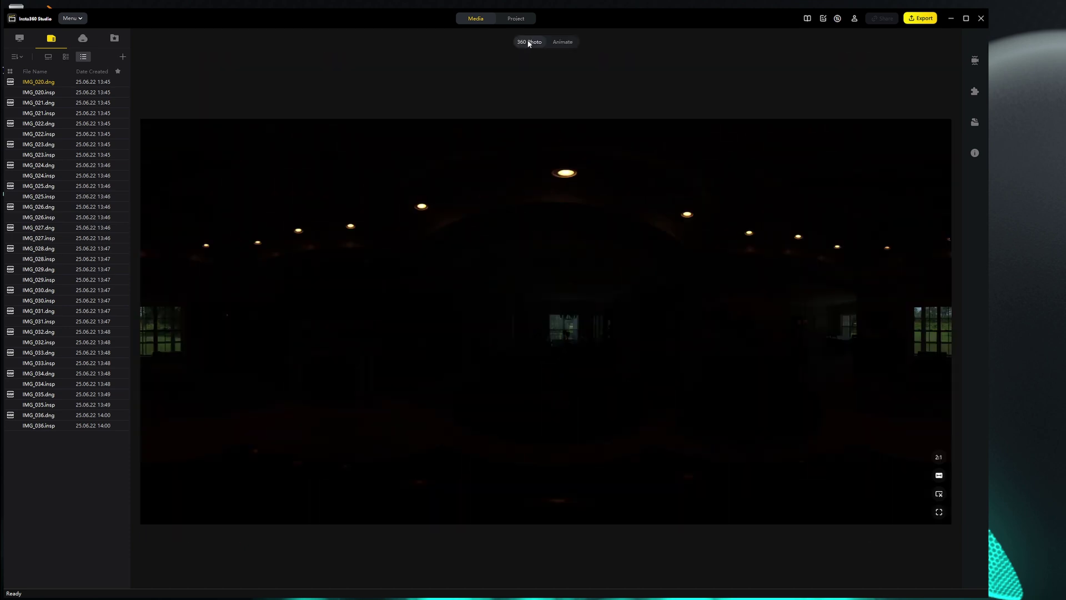
Preview IMG_035.dng, then IMG_020.dng and IMG_020.insp.
left_click(49, 396)
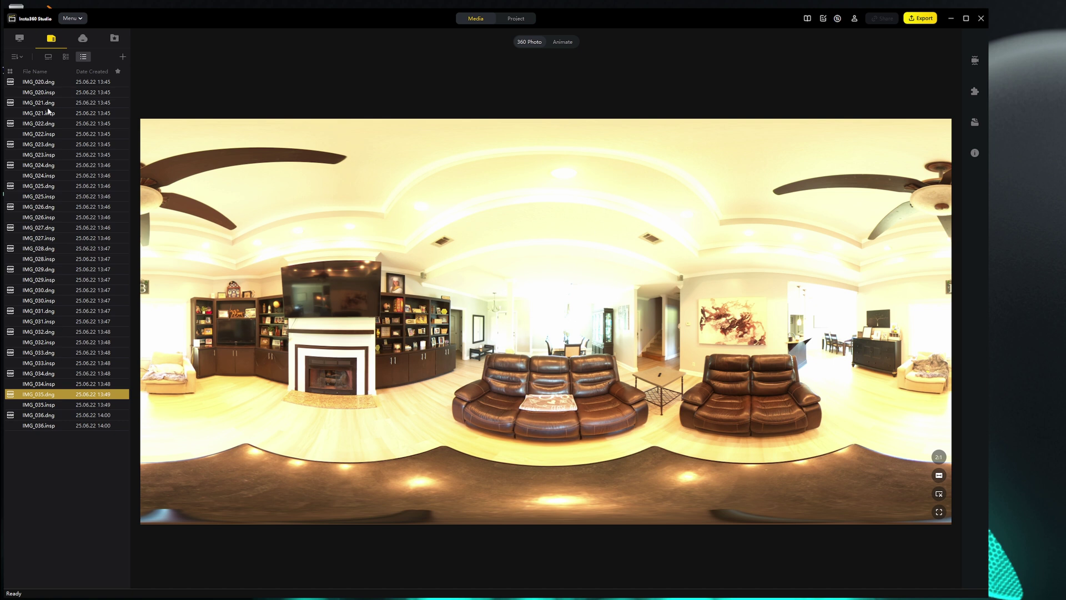
left_click(36, 83)
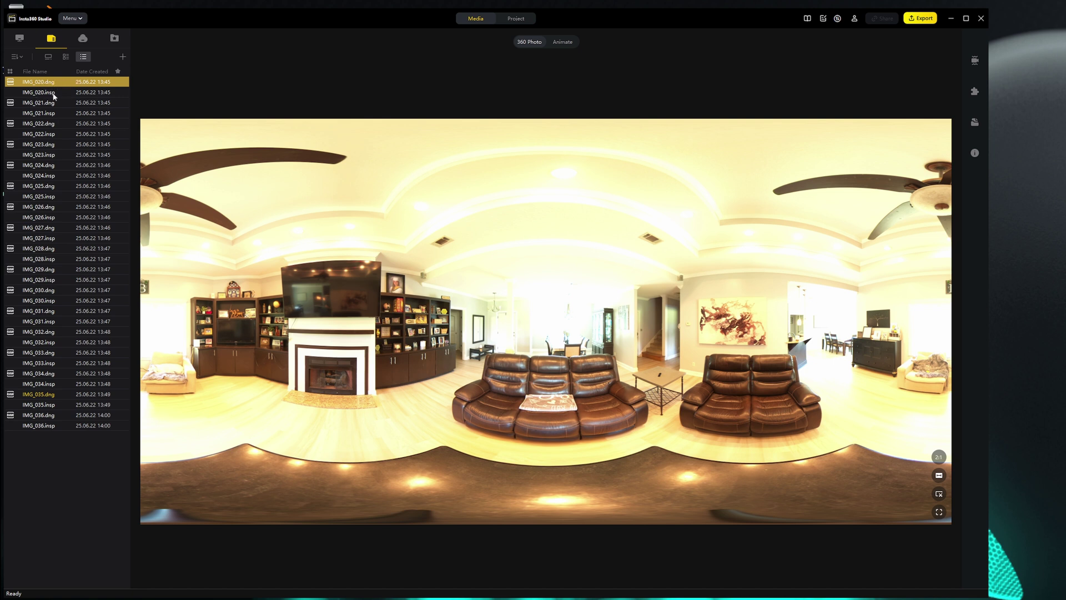
left_click(53, 94)
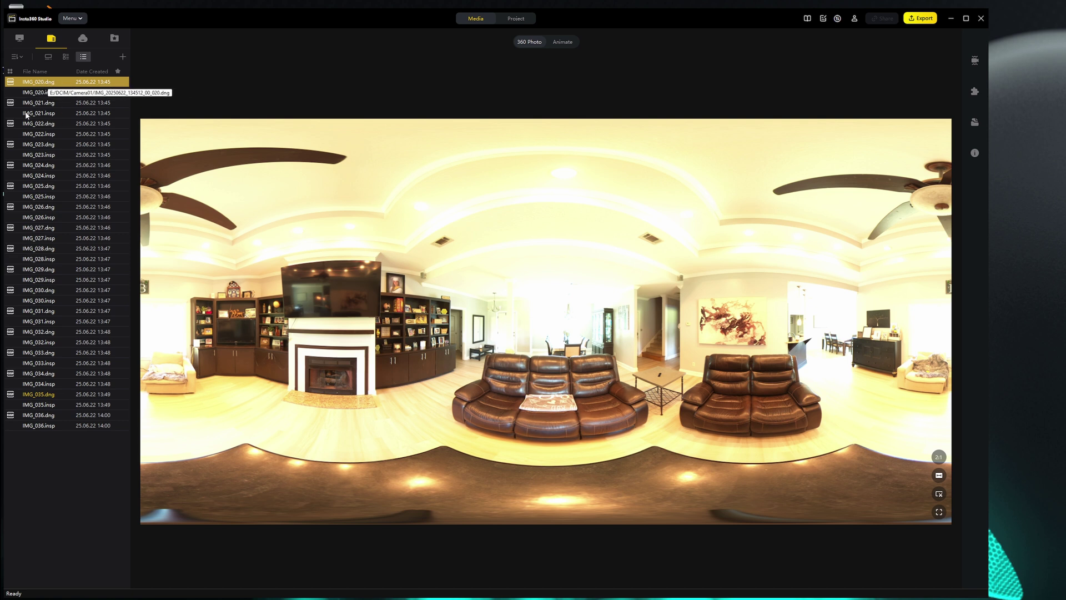
Add IMG_021.dng through IMG_035.dng to the selection alongside IMG_020.dng.
left_click(47, 104, "ctrl")
left_click(48, 125, "ctrl")
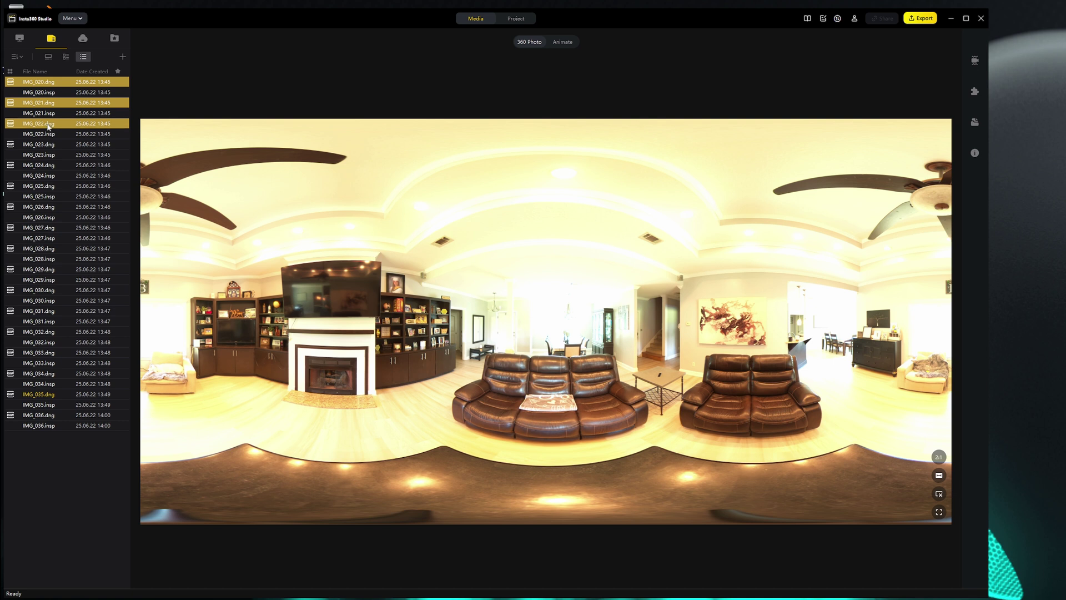
left_click(42, 146, "ctrl")
left_click(42, 166, "ctrl")
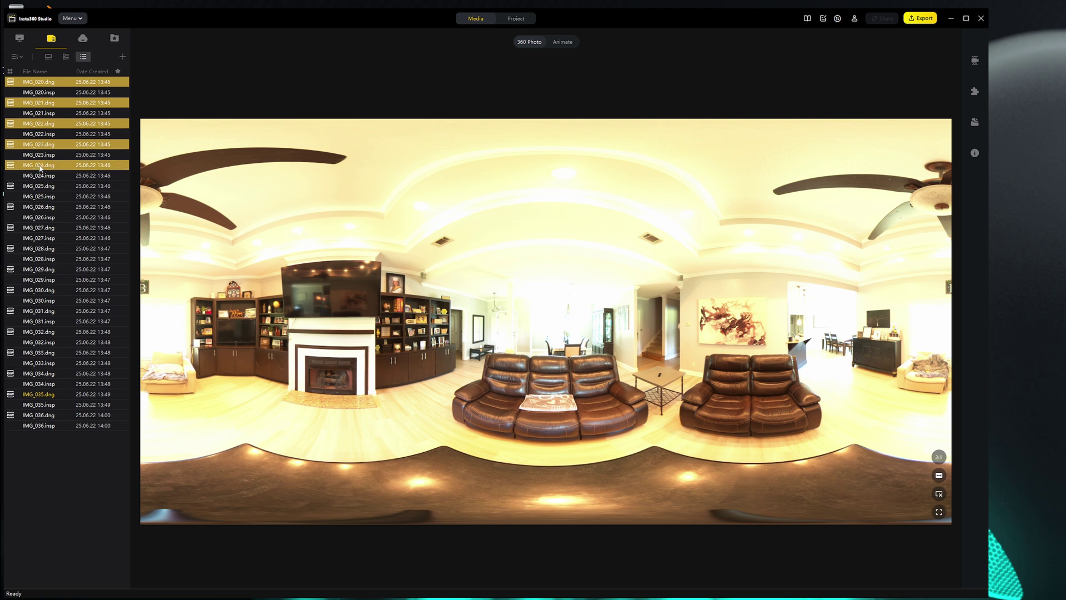
left_click(44, 189, "ctrl")
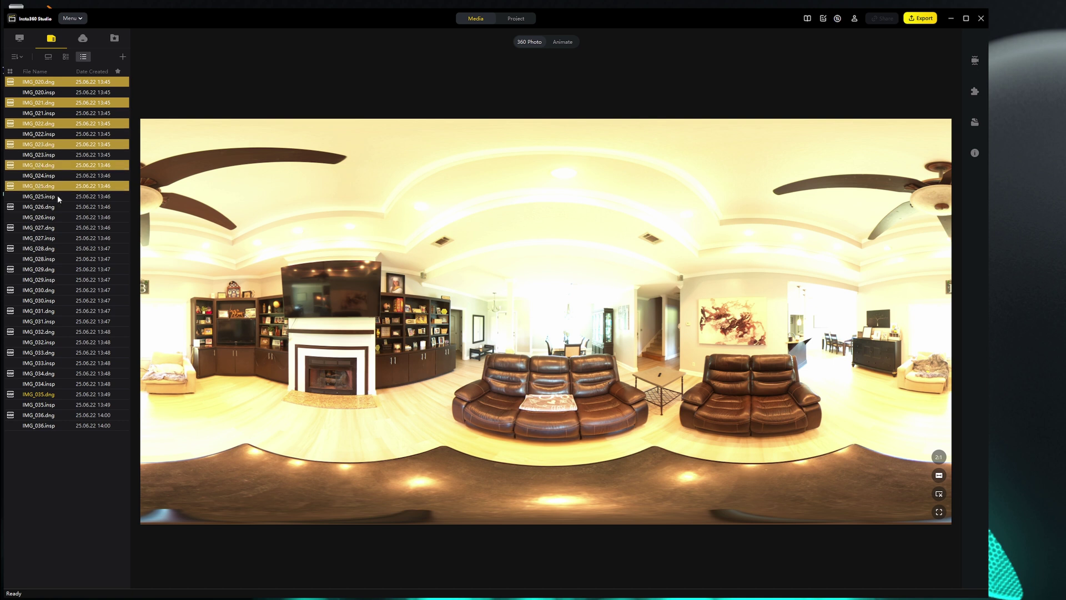
left_click(46, 208, "ctrl")
left_click(45, 227, "ctrl")
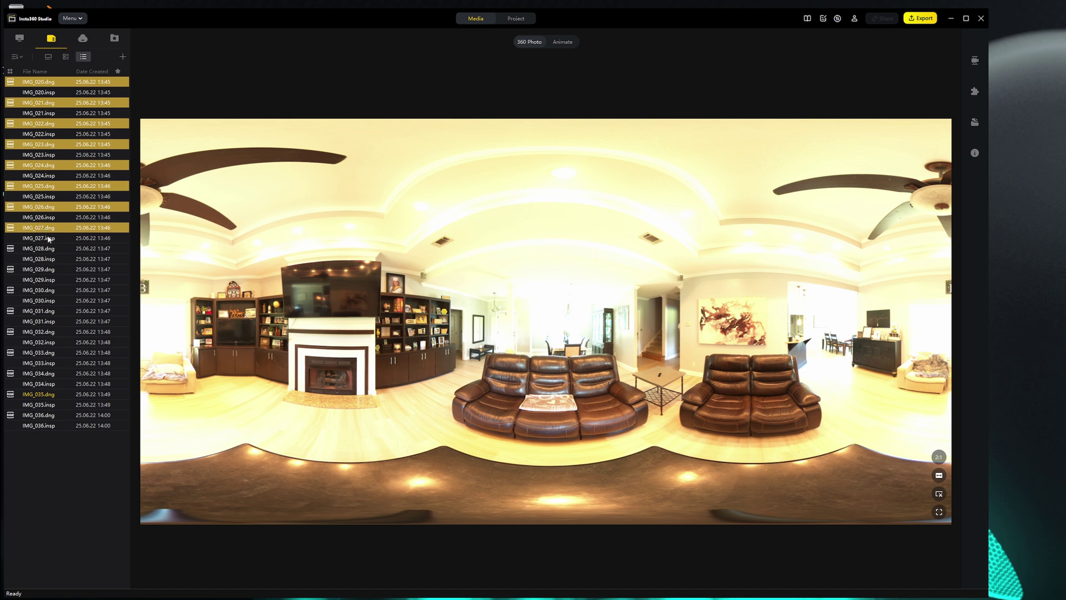
left_click(48, 251, "ctrl")
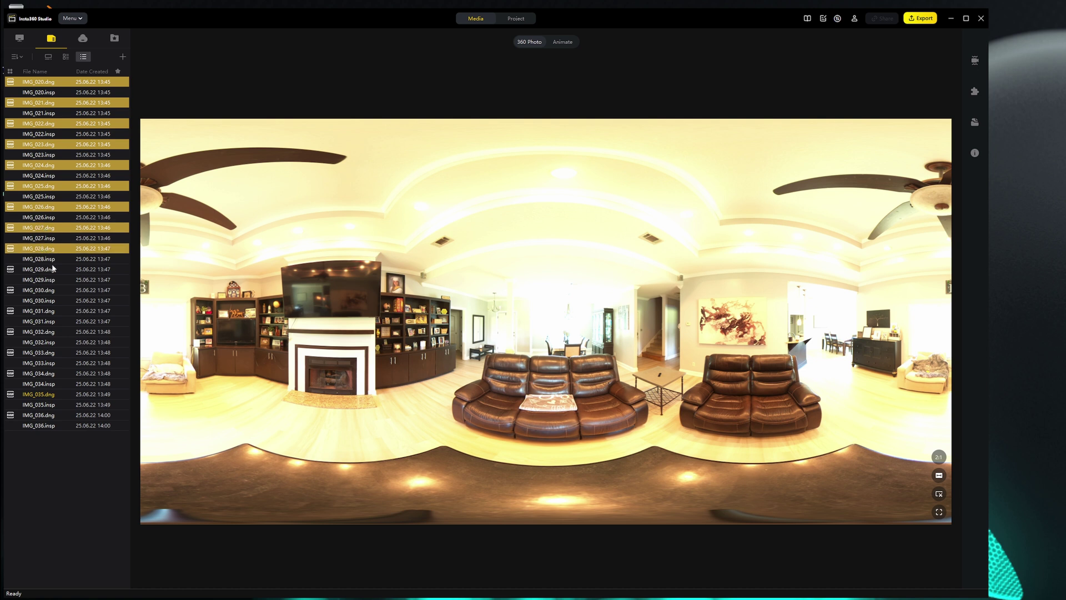
left_click(52, 271, "ctrl")
left_click(54, 288, "ctrl")
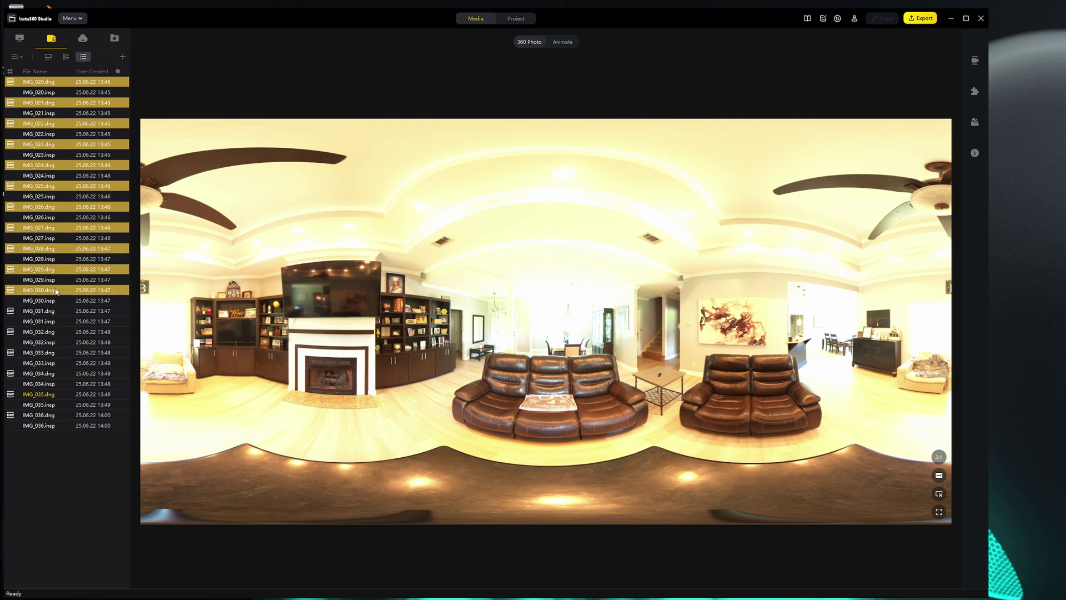
left_click(53, 313, "ctrl")
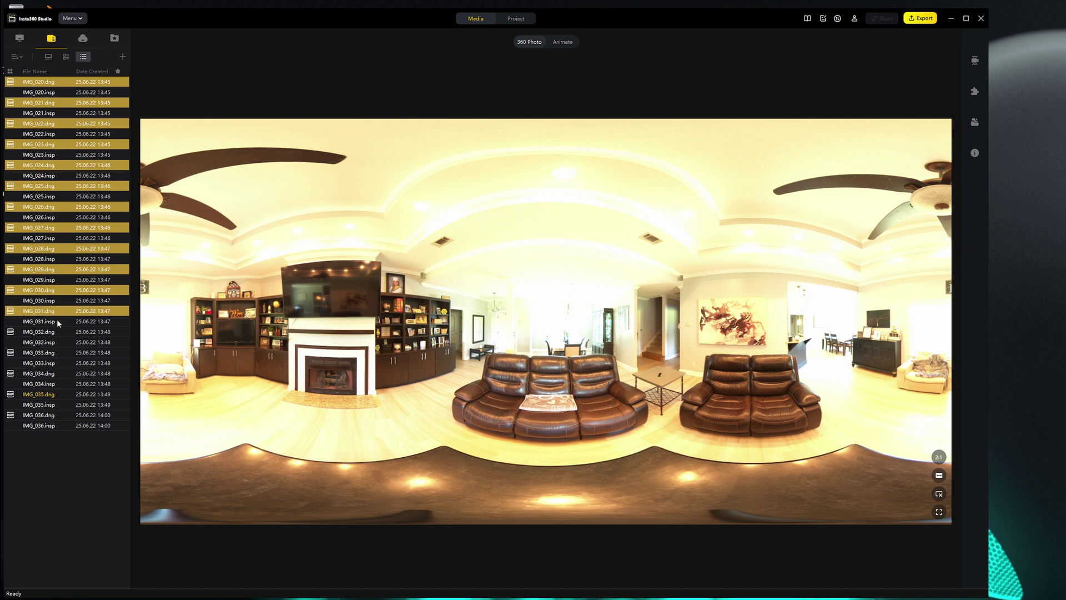
left_click(54, 332, "ctrl")
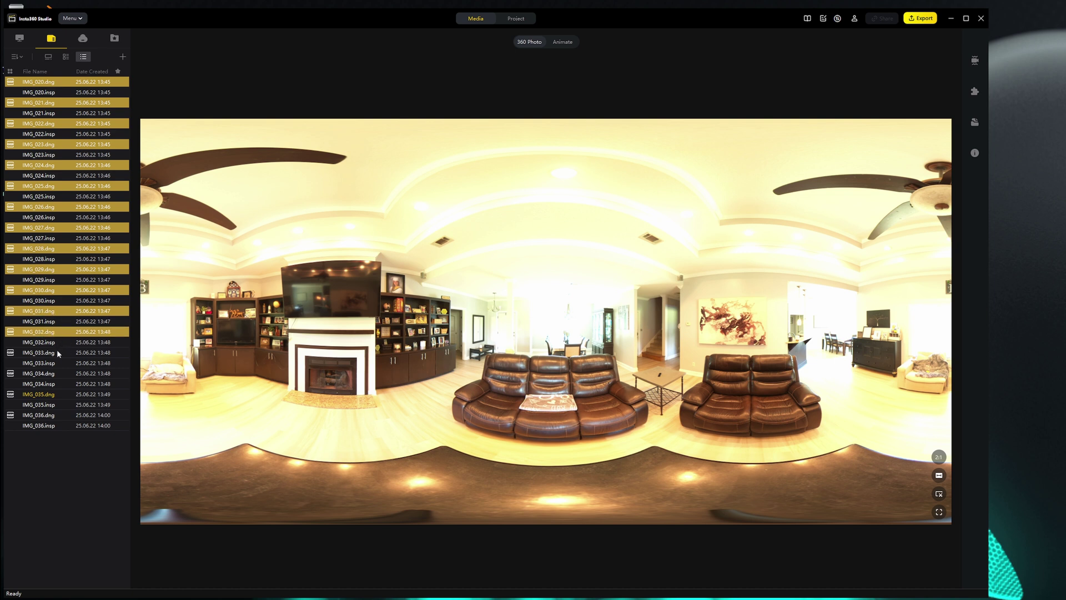
left_click(58, 352, "ctrl")
left_click(56, 374, "ctrl")
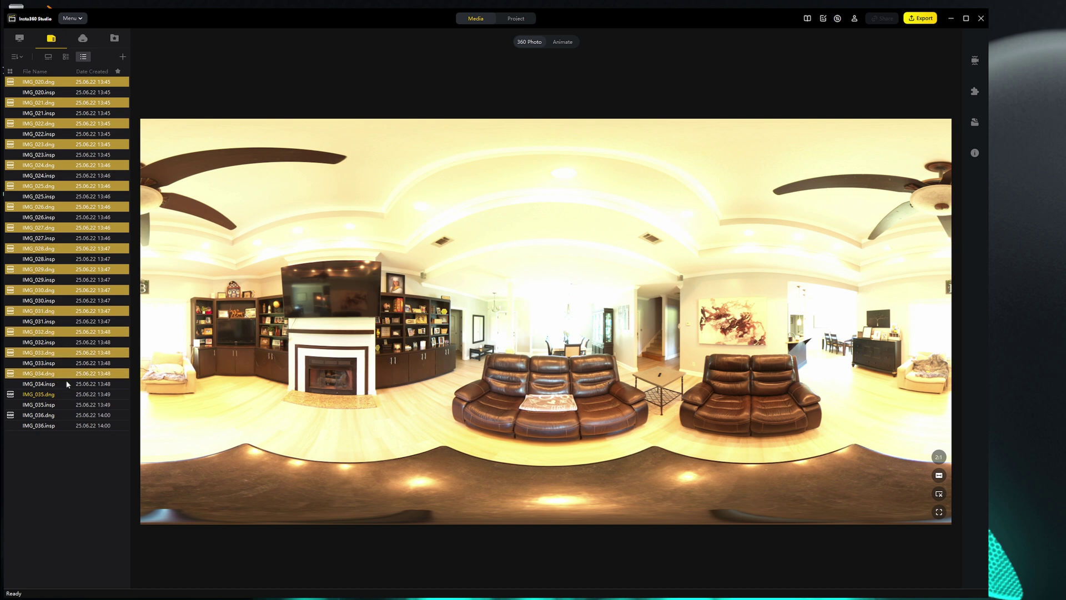
left_click(58, 395, "ctrl")
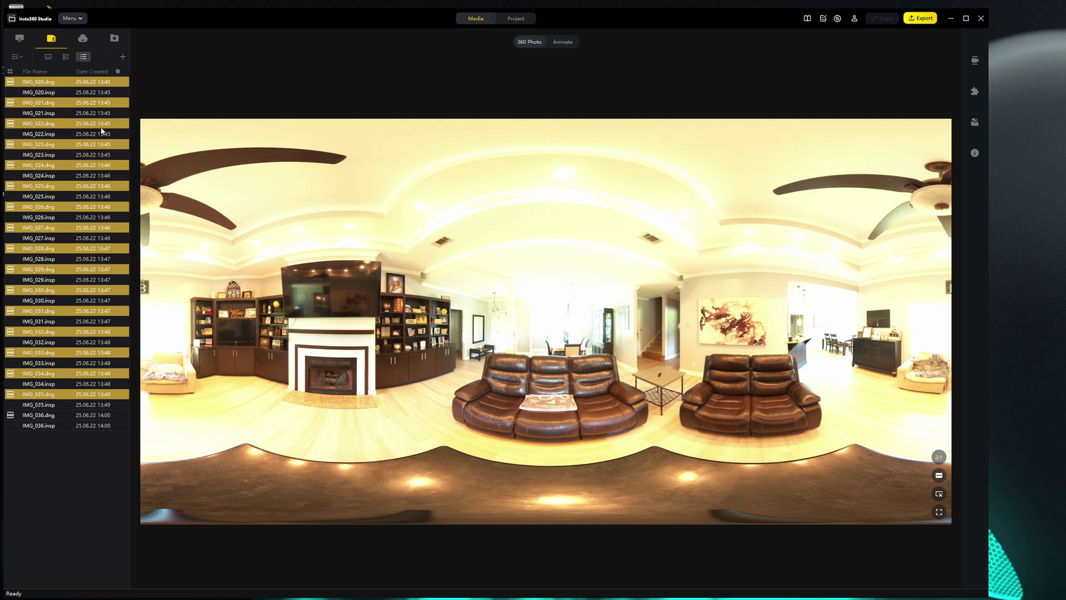
Start a batch export of the selected DNGs as full 360 photos at original resolution.
left_click(920, 19)
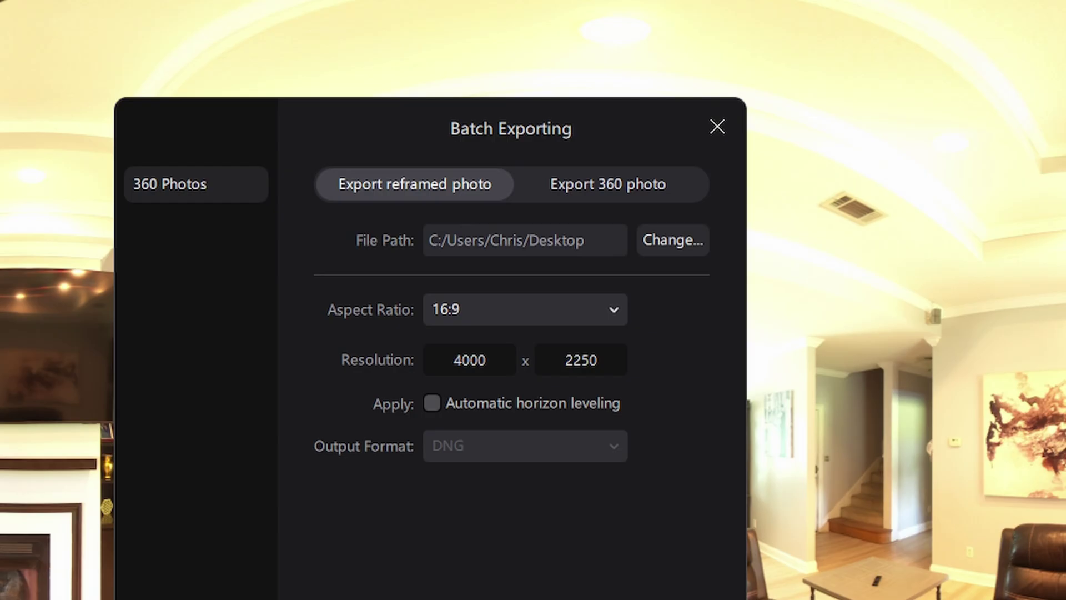
left_click(583, 190)
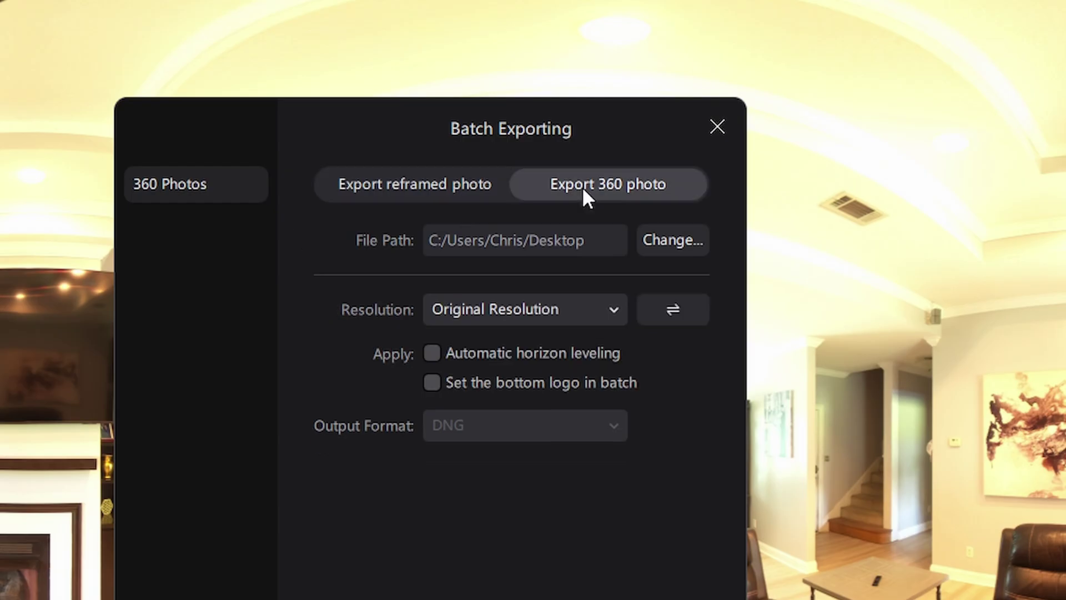
left_click_drag(628, 122, 572, 39)
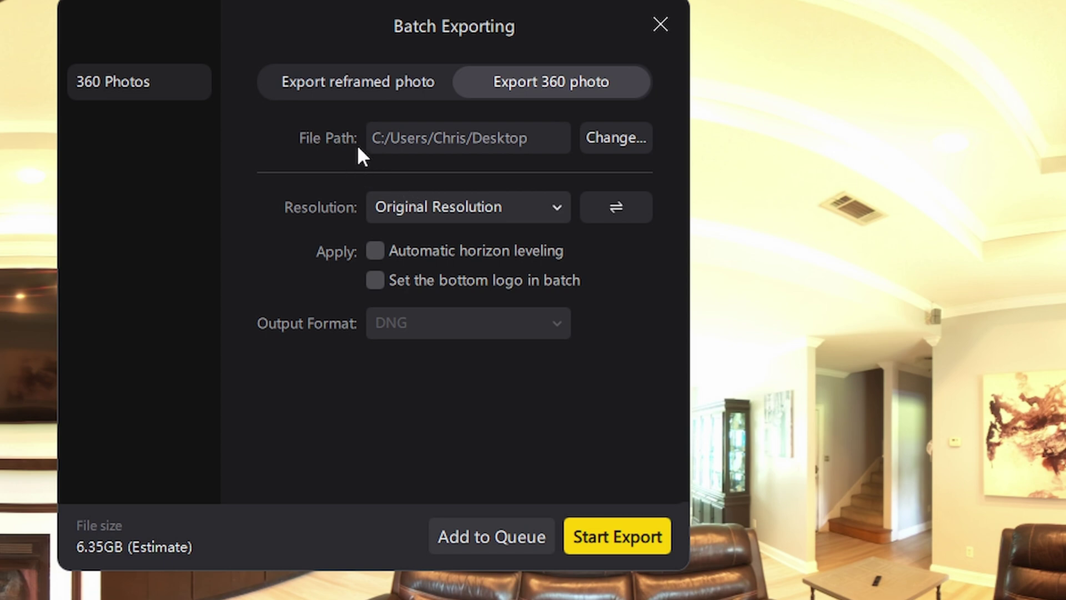
Create a LivingRoom01 folder under 3D\HDRIs\Stitched and choose it as the export destination.
left_click(613, 139)
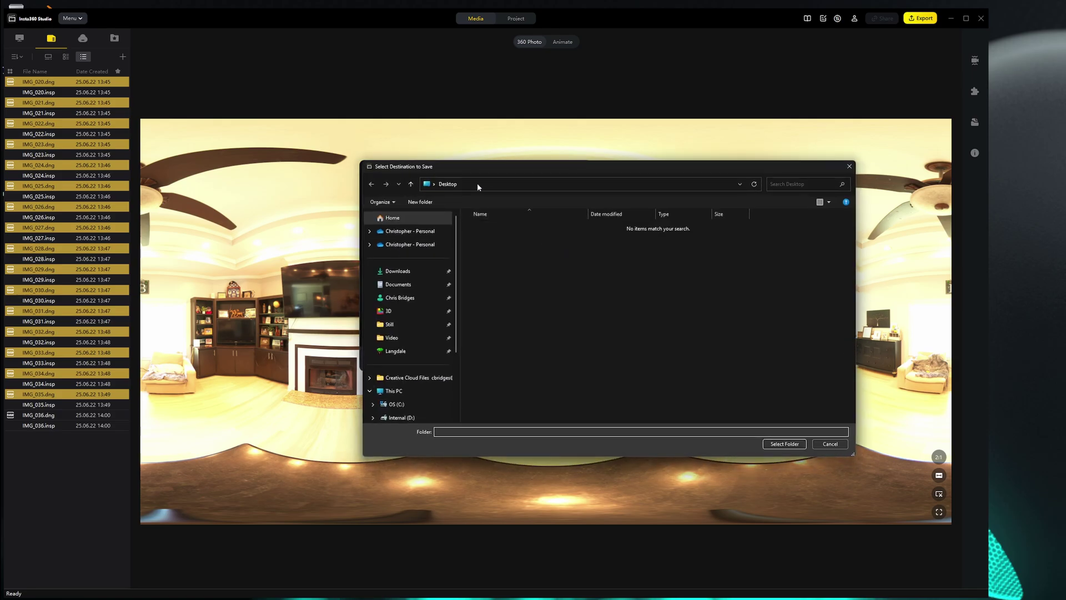
left_click(388, 311)
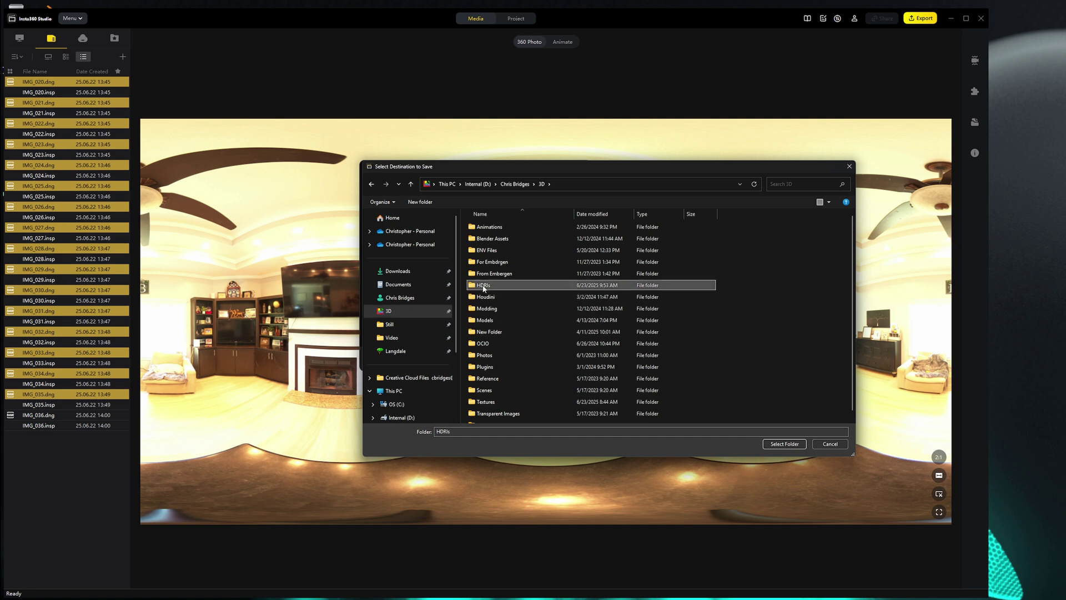
double_click(527, 285)
left_click(639, 239)
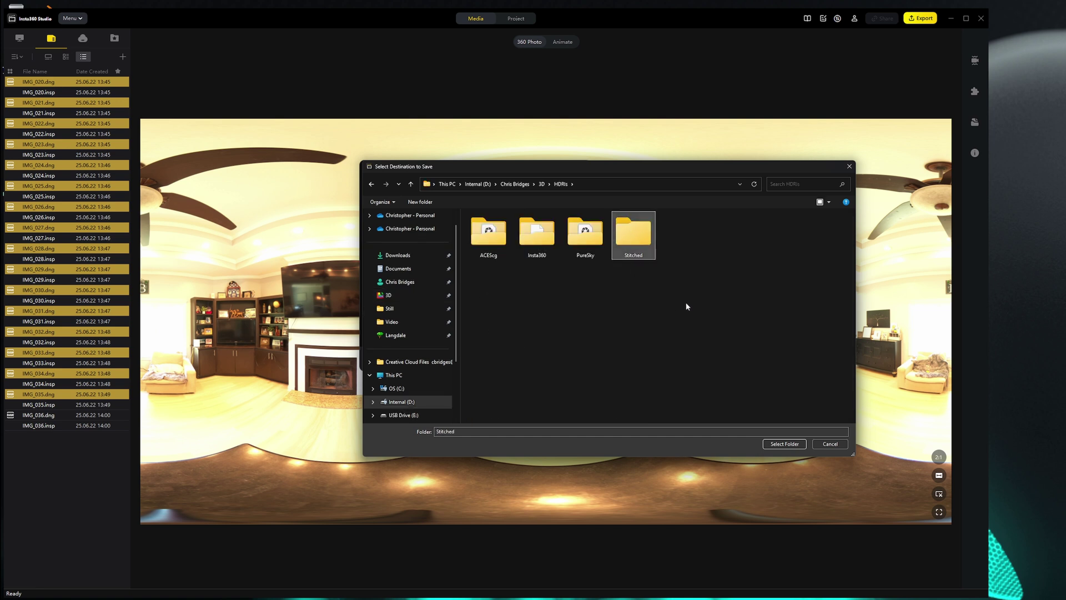
double_click(632, 232)
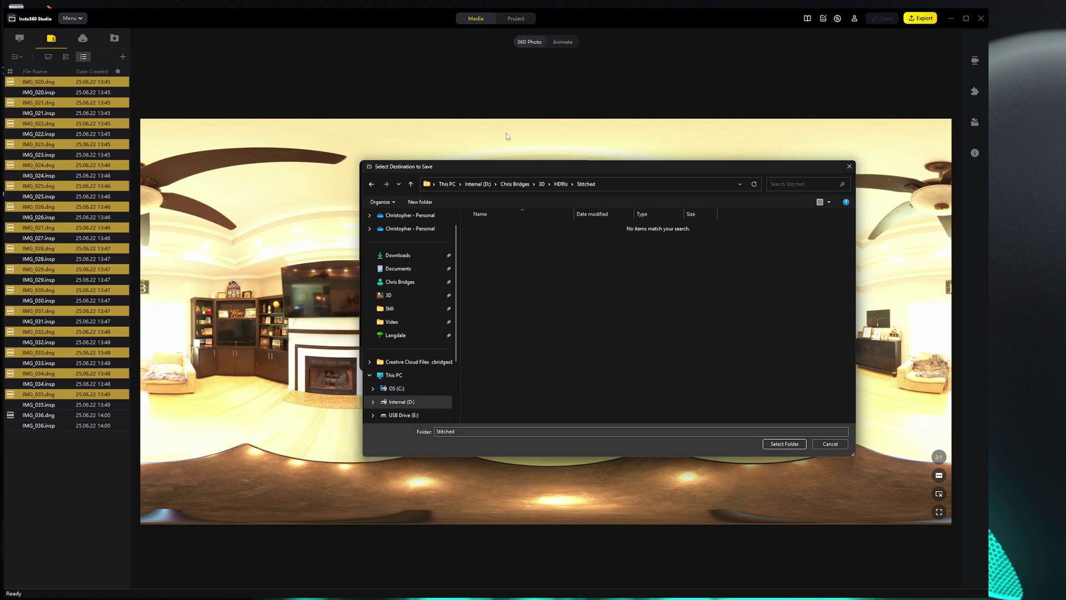
left_click(421, 202)
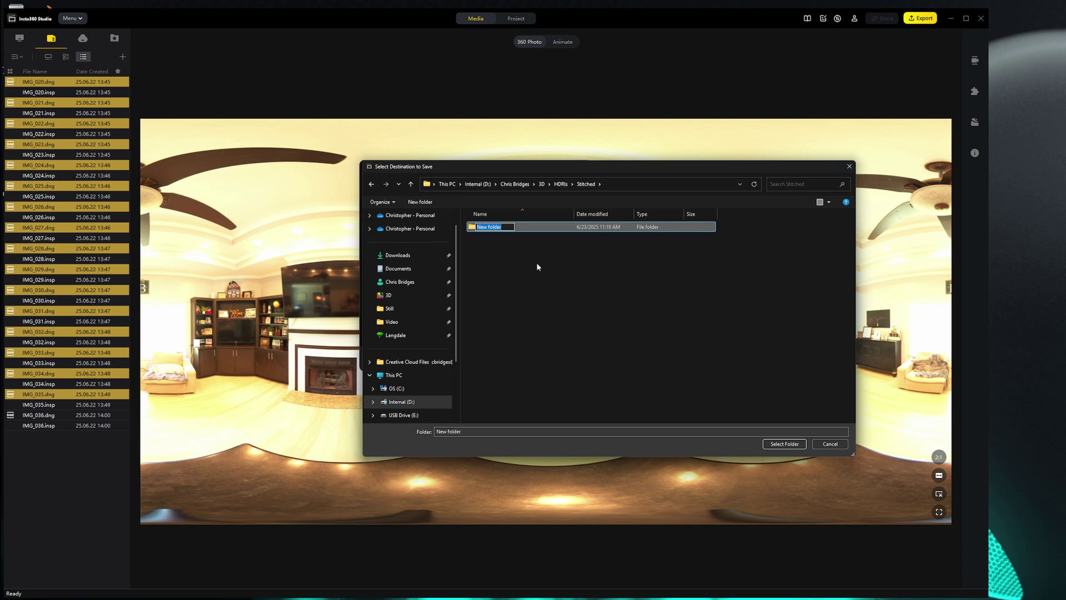
type("LivingRoom")
key("Return")
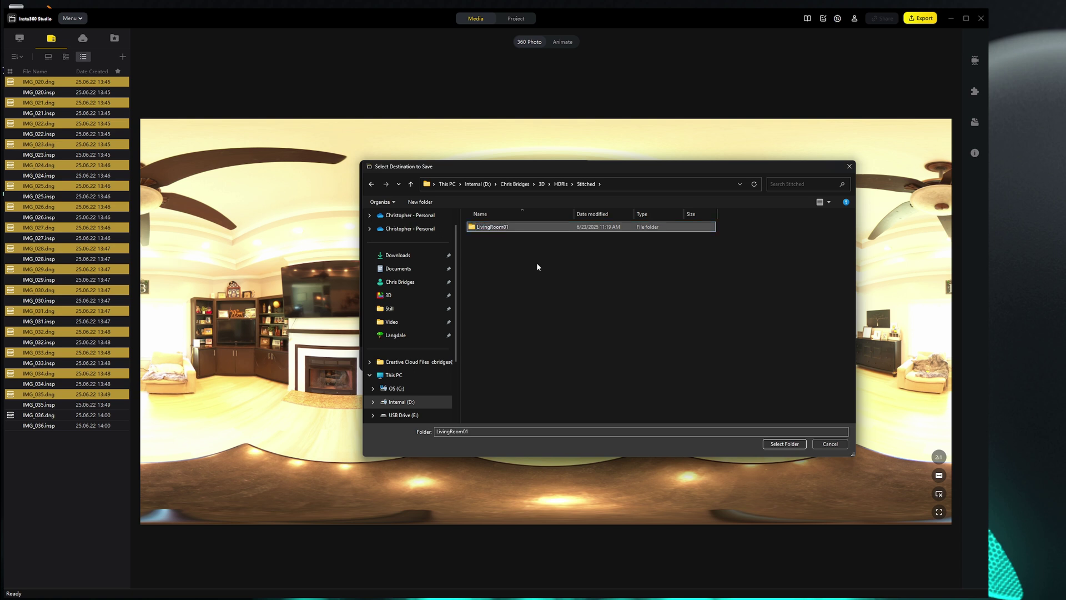
double_click(496, 228)
left_click(791, 444)
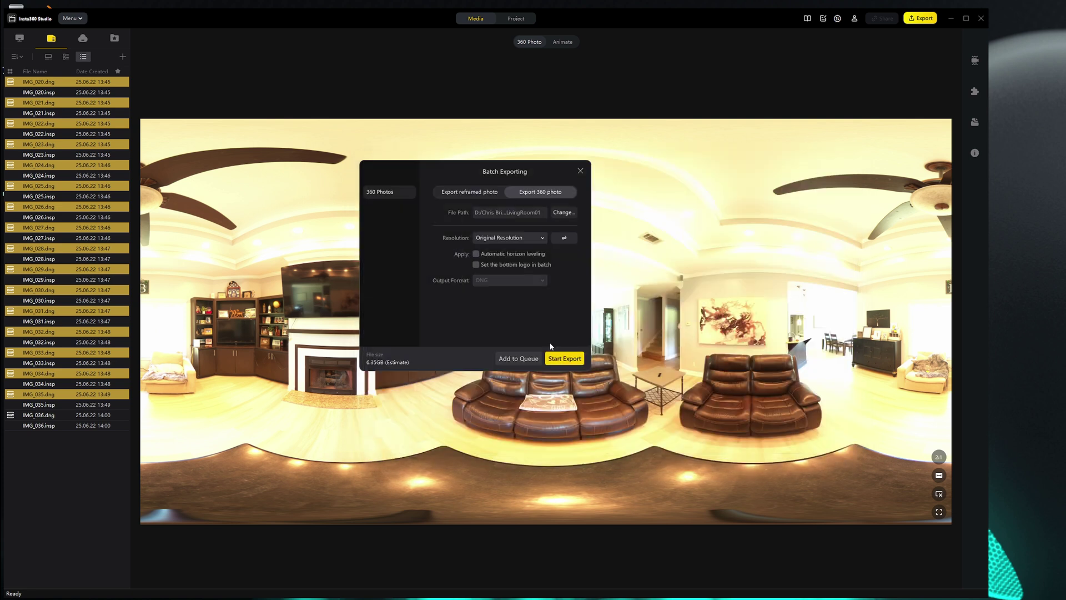
Export the 360 photos to LivingRoom01 and check the Task Center queue for remaining exports.
left_click(567, 360)
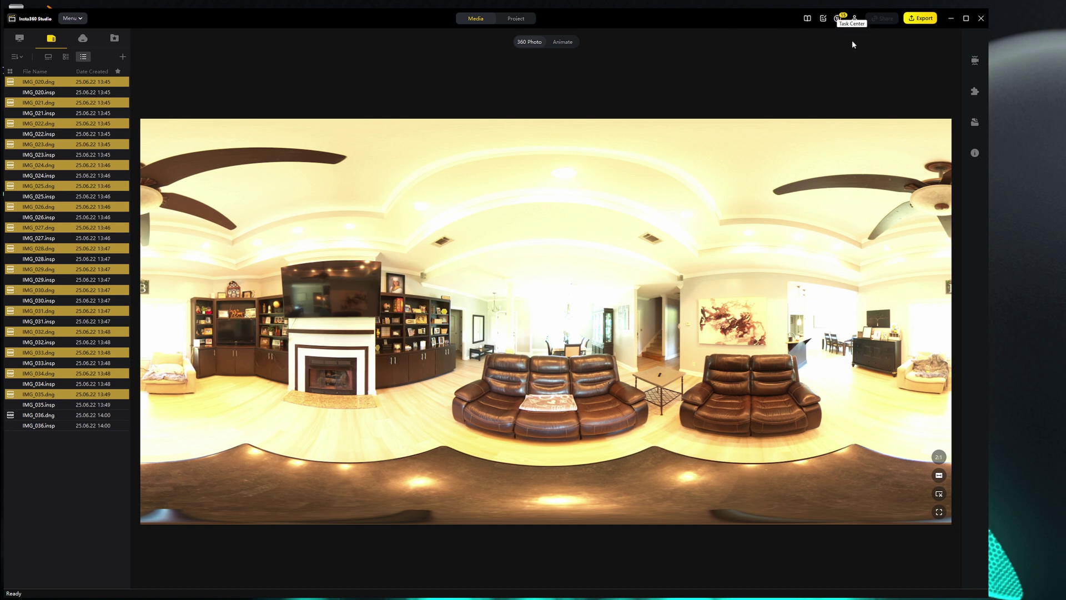
left_click(838, 19)
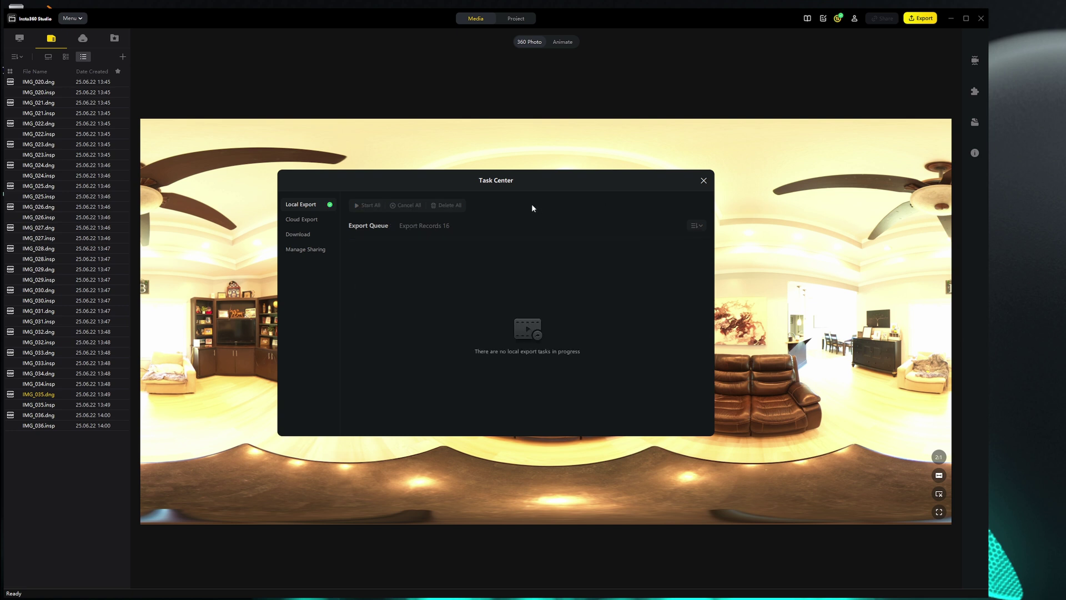
left_click(704, 182)
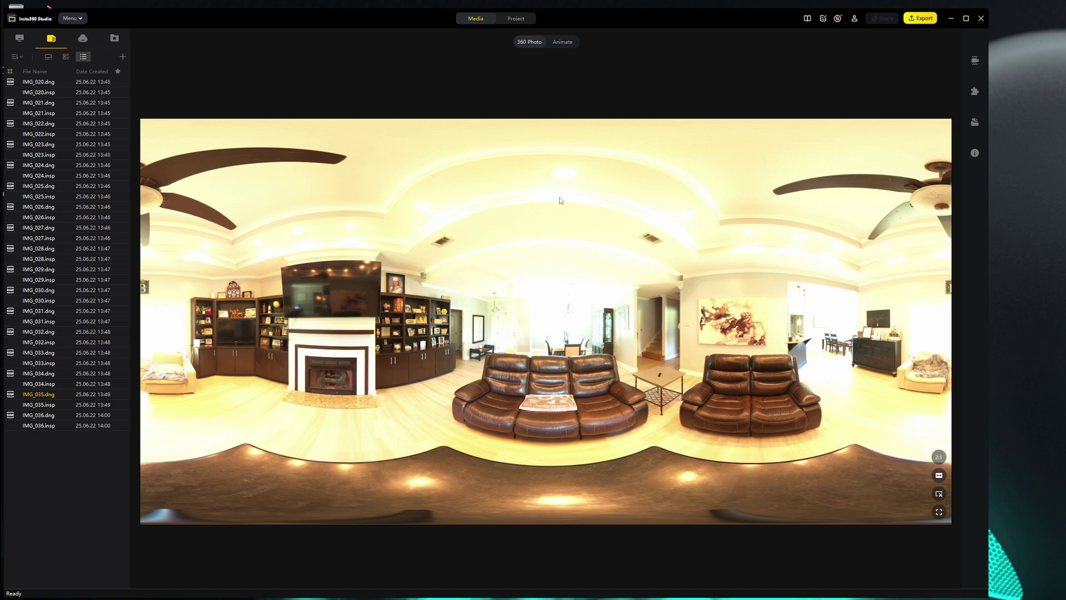
Close Insta360 Studio and bring Photoshop to the front.
left_click(981, 20)
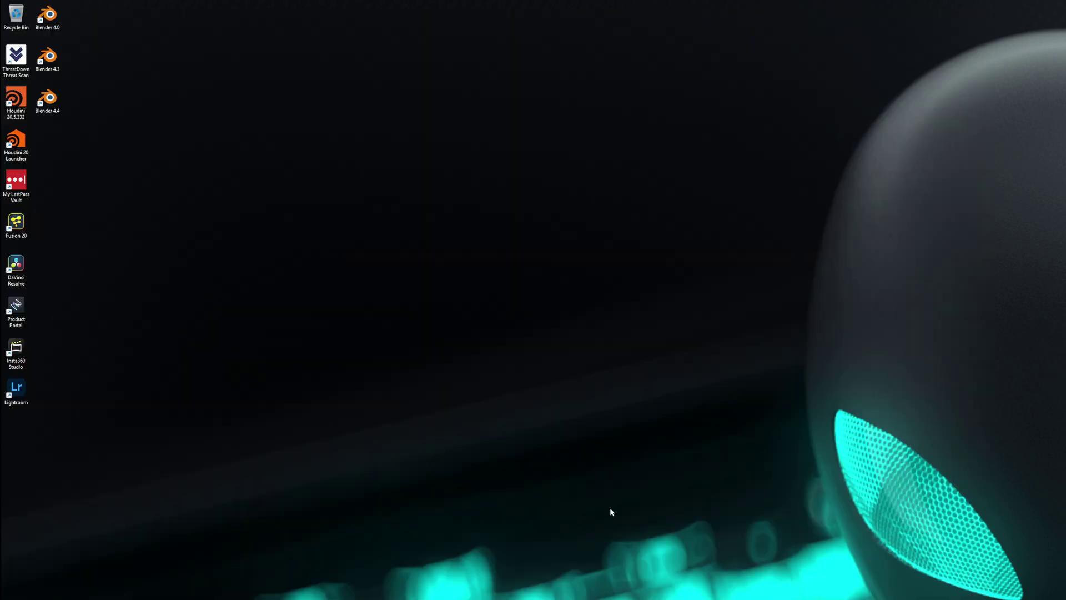
mouse_move(311, 599)
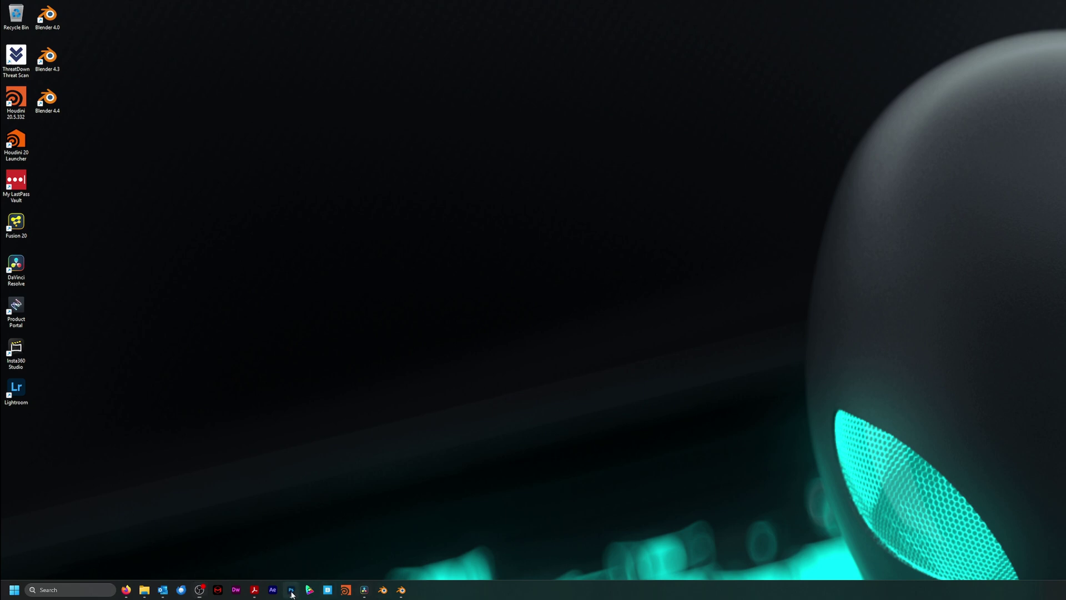
left_click(291, 592)
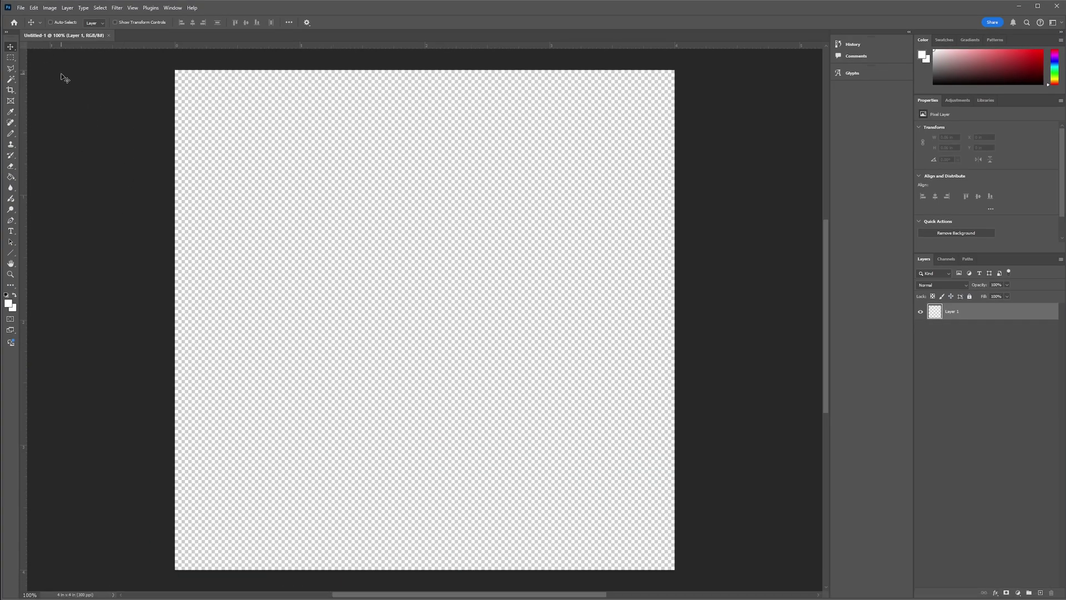
Open File > Automate > Merge to HDR Pro and move its dialog fully into view.
left_click(20, 9)
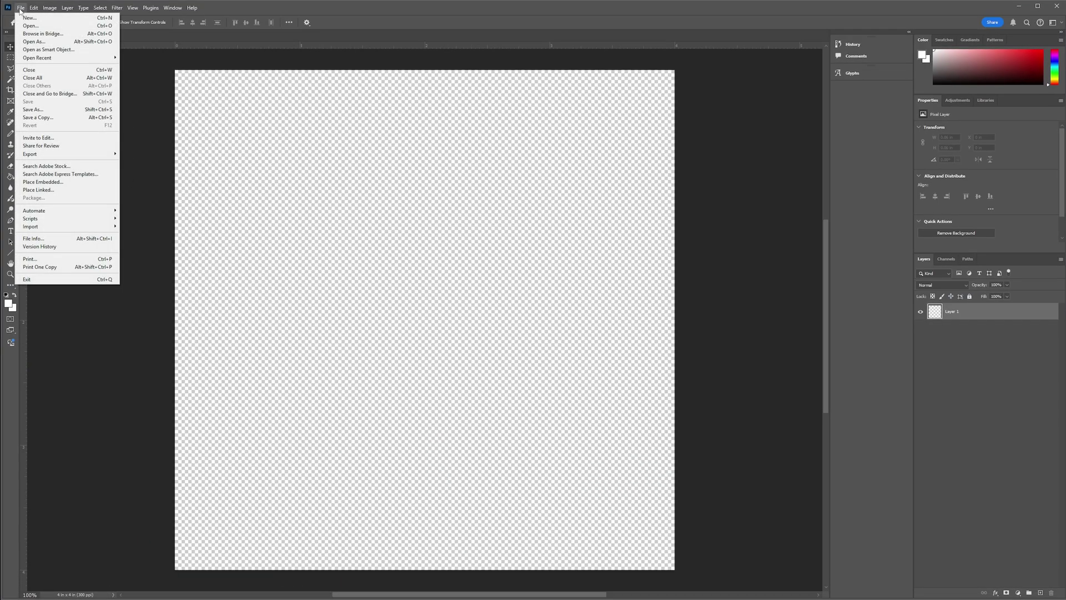
mouse_move(99, 214)
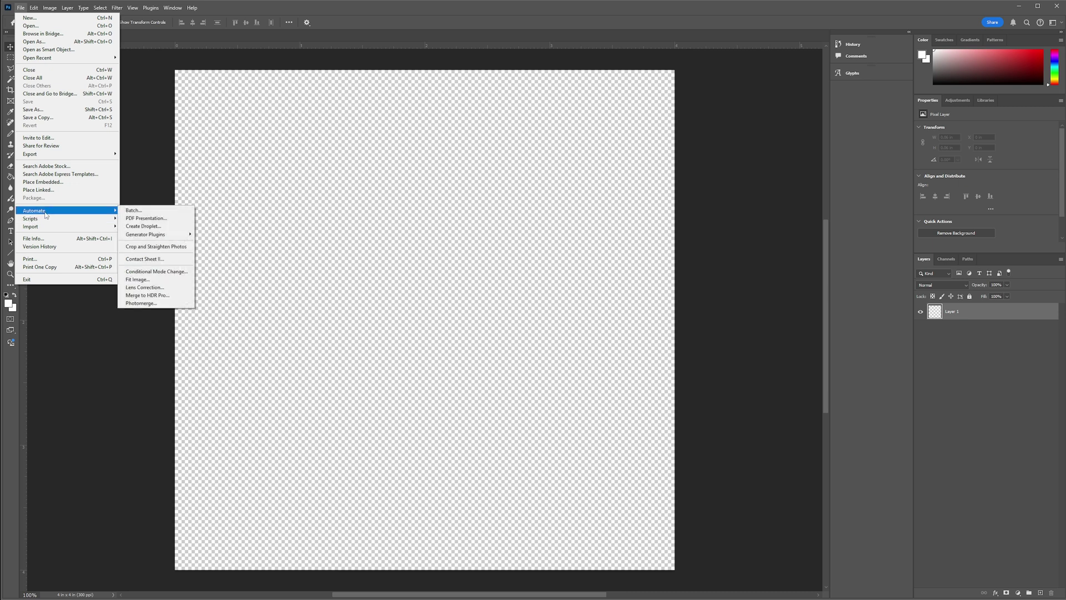
left_click(154, 295)
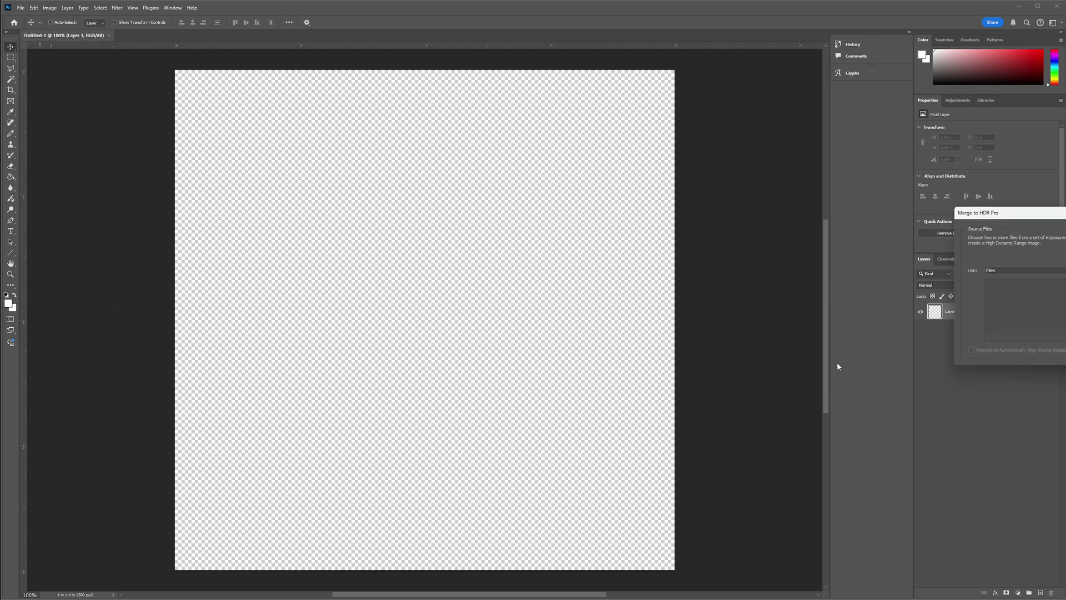
left_click_drag(1065, 219, 325, 159)
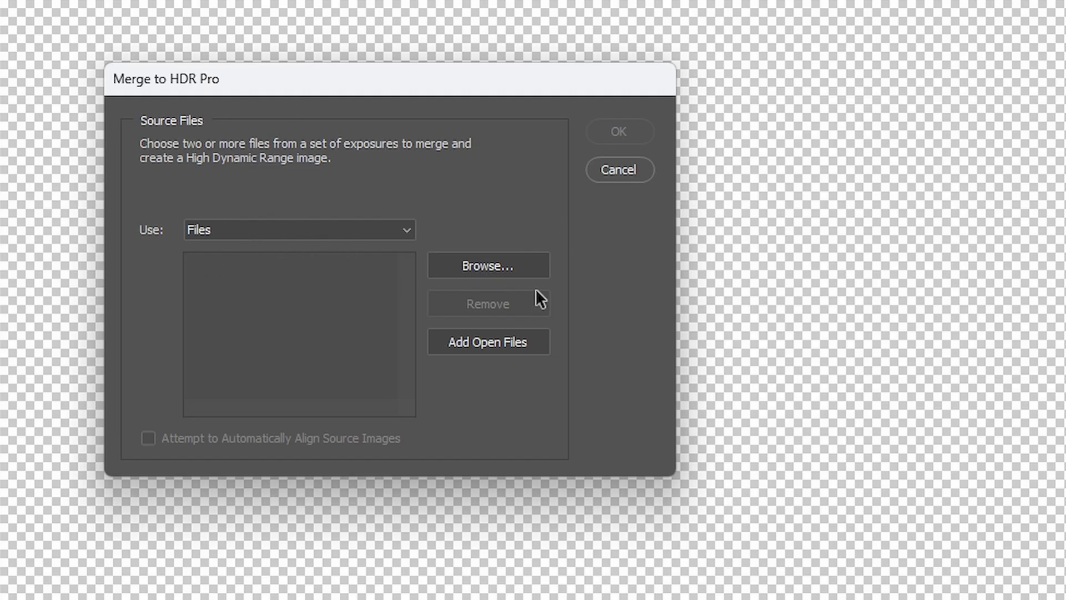
Add all 16 exposures from 3D > HDRIs > Stitched > LivingRoom01 and start the merge.
left_click(494, 267)
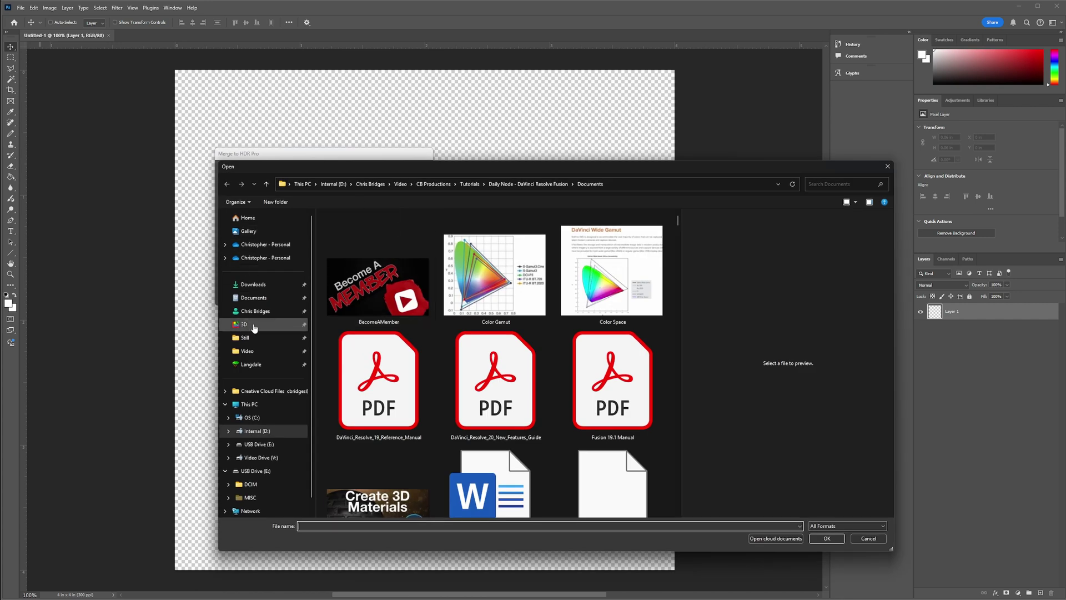
left_click(249, 325)
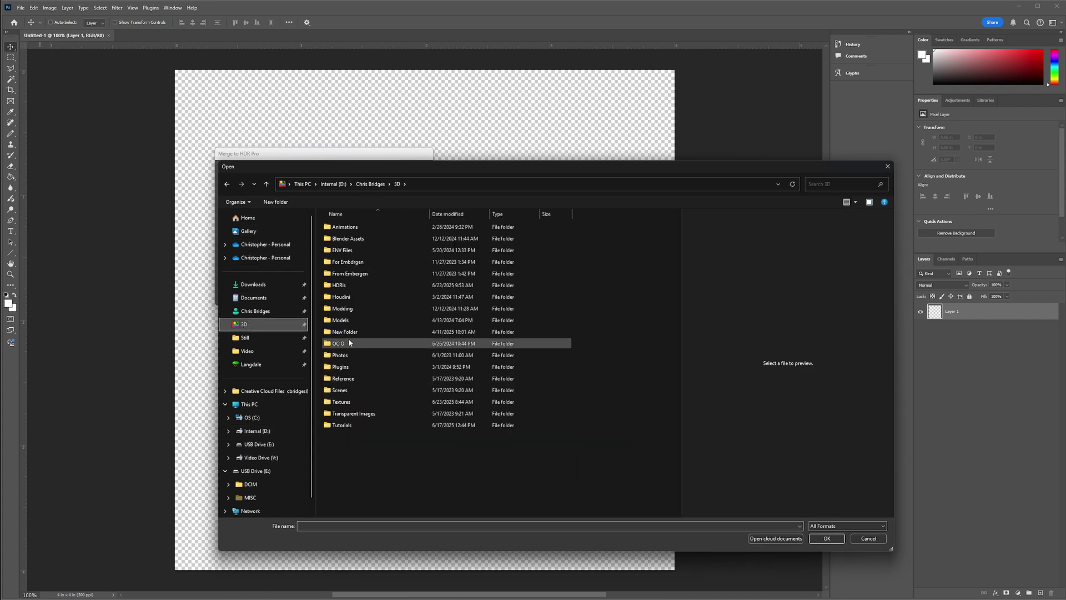
double_click(339, 285)
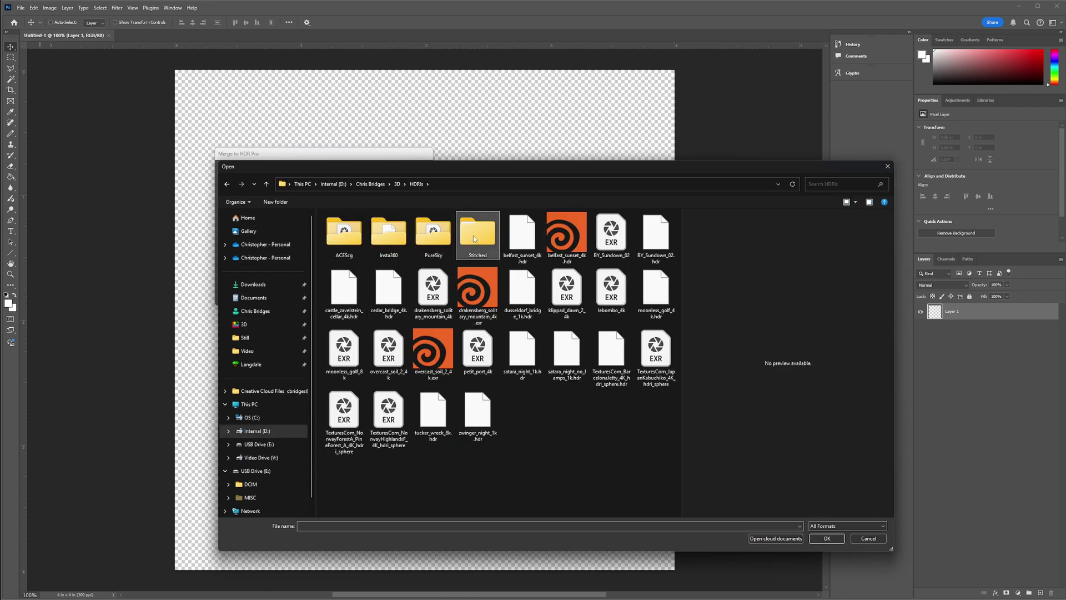
double_click(474, 236)
double_click(334, 241)
left_click(343, 241)
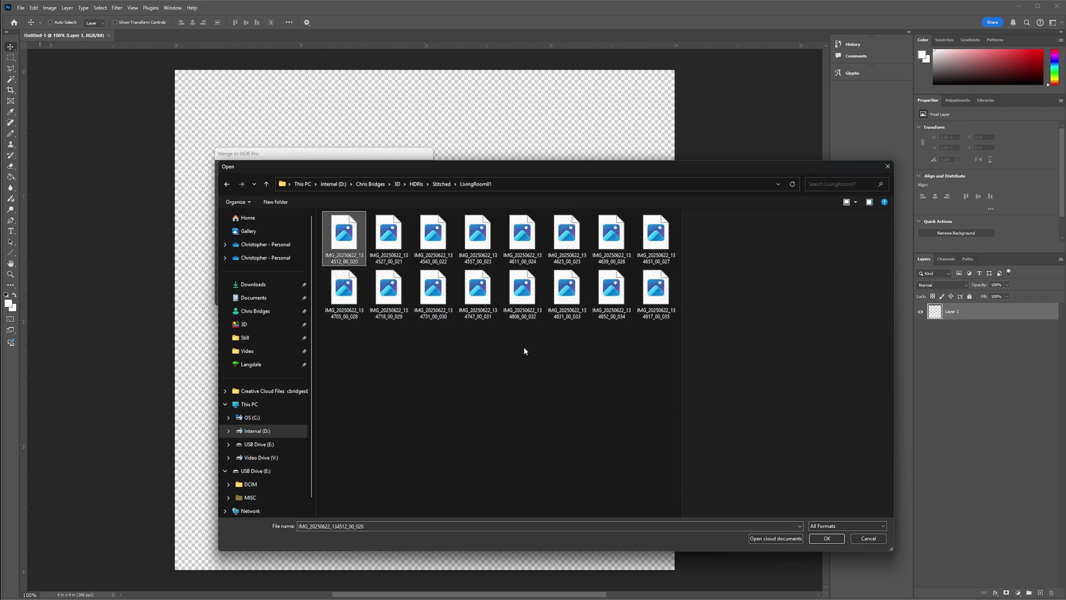
key("ctrl+a")
left_click(826, 538)
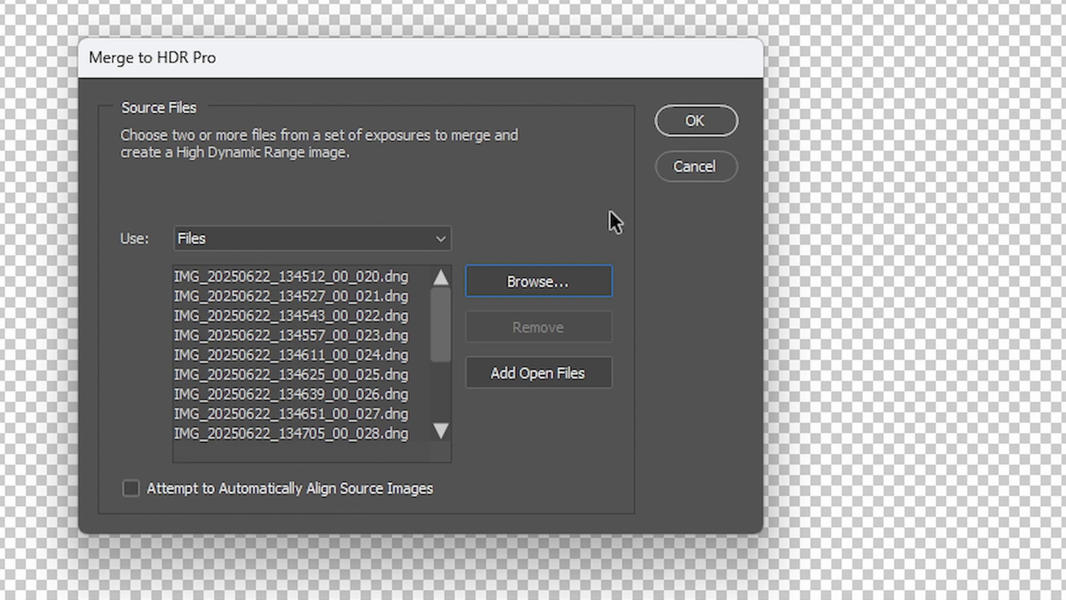
left_click(698, 120)
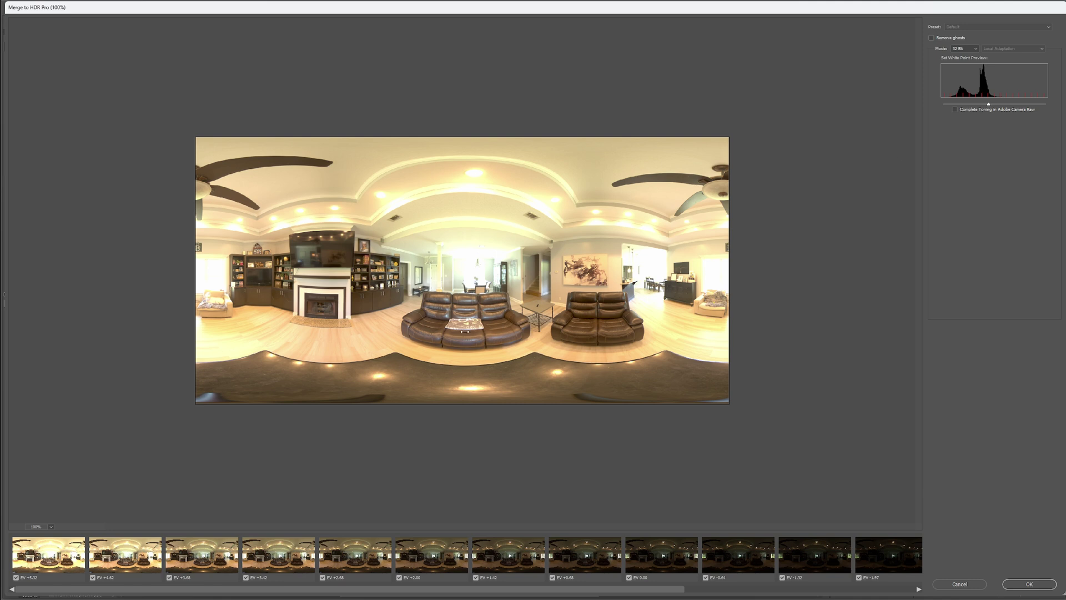
Zoom the merged preview and scroll the thumbnail strip to inspect every bracketed exposure.
scroll(465, 331, "up", 5)
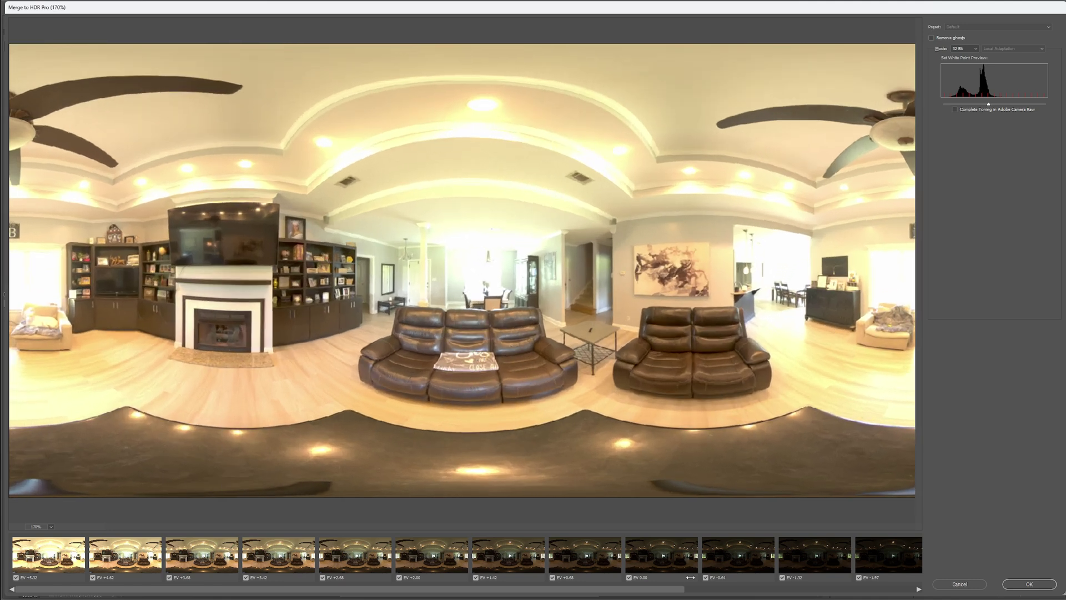
left_click_drag(656, 594, 679, 593)
key("alt")
scroll(34, 330, "up", 1)
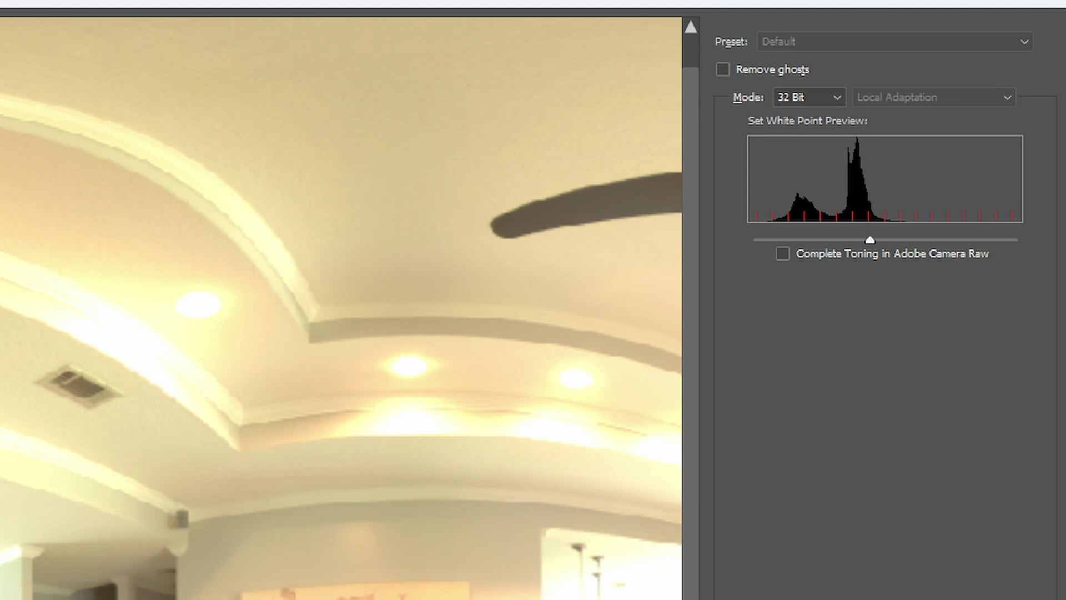
Zoom out, drag the white point slider right to recover window detail, and accept the merge.
key("ctrl+minus")
key("ctrl+minus")
key("ctrl+minus")
key("ctrl+minus")
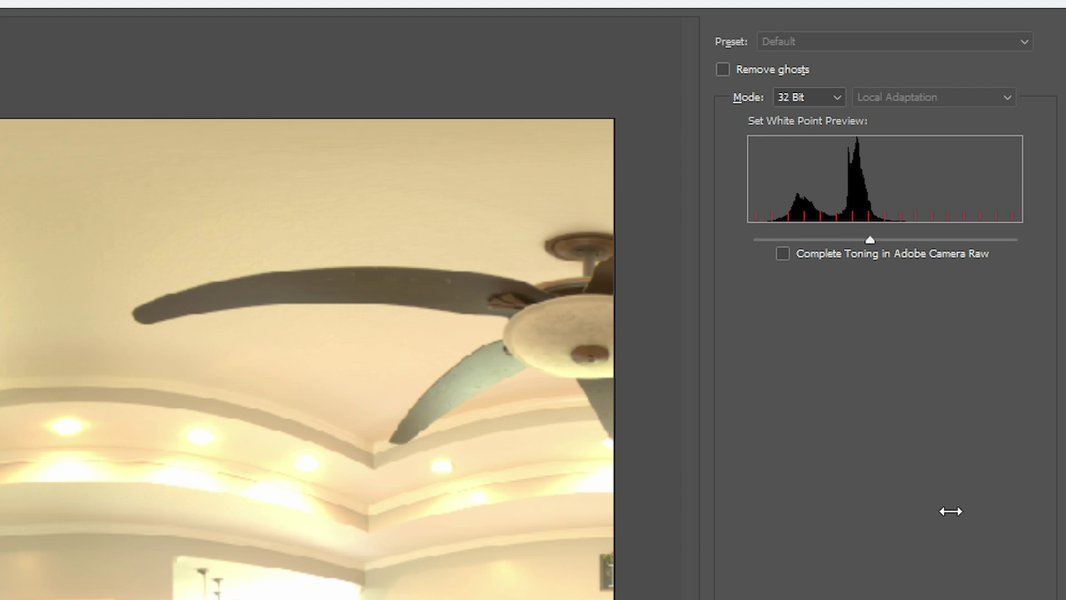
left_click_drag(870, 240, 887, 240)
left_click_drag(995, 104, 1005, 103)
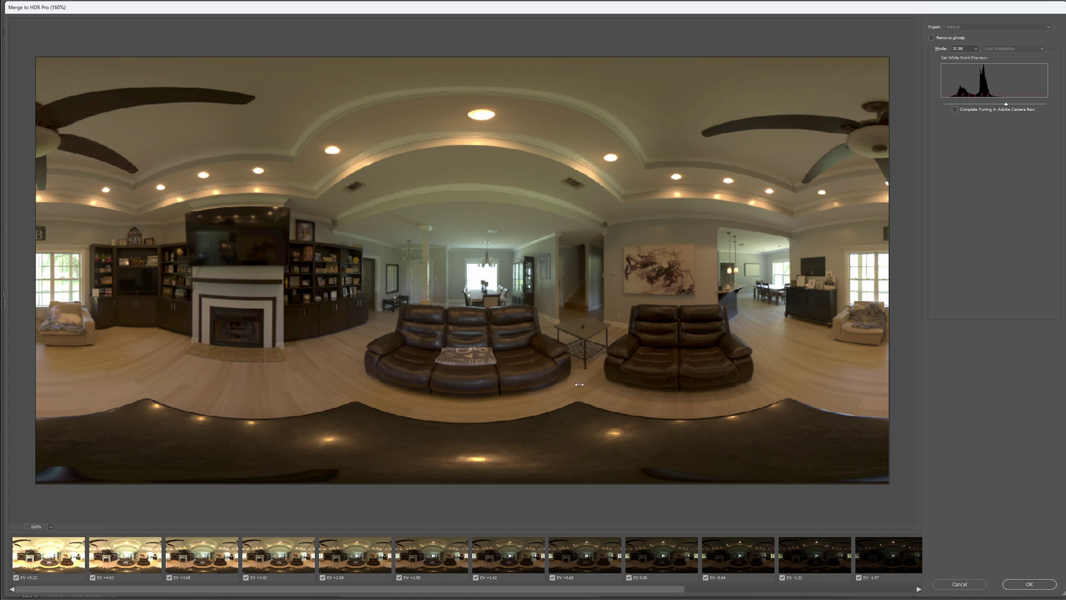
left_click(1032, 585)
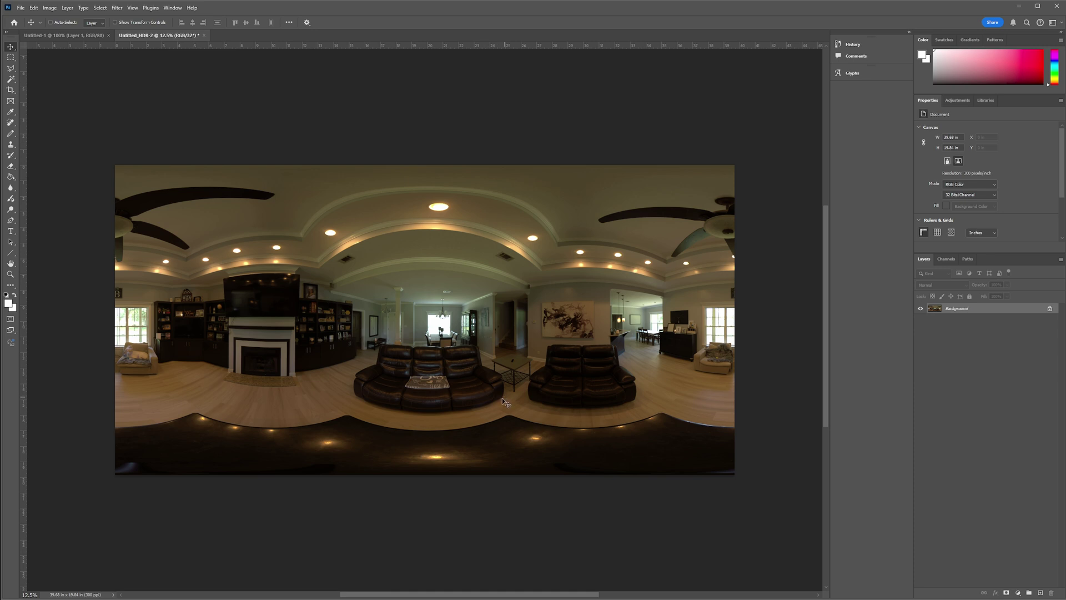
Save As in Radiance (*.HDR) format to the HDRIs folder, named LivingRoom01.
scroll(418, 382, "up", 3)
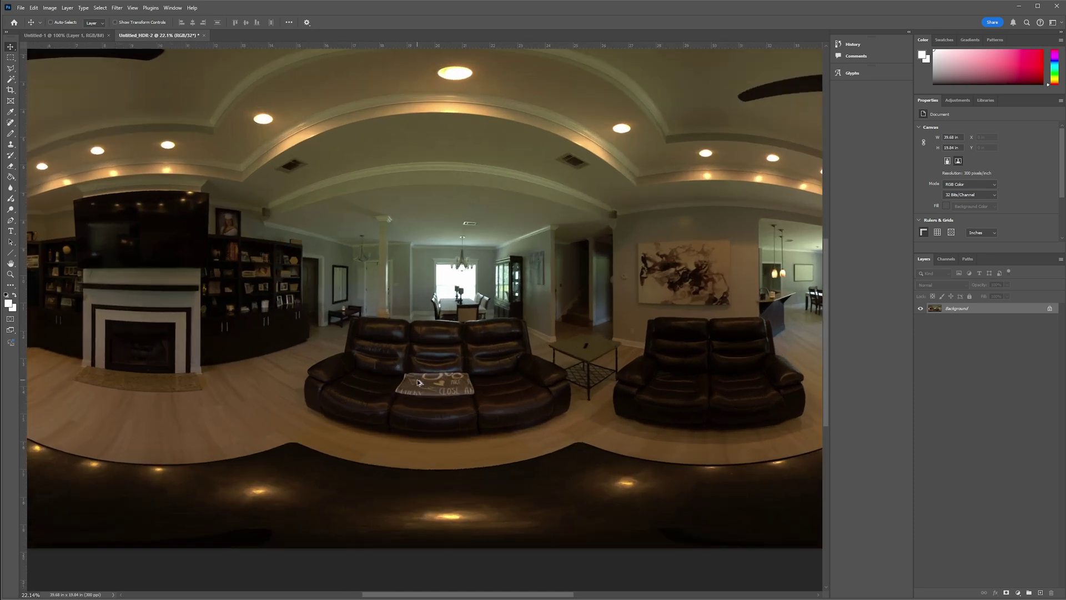
scroll(417, 382, "down", 3)
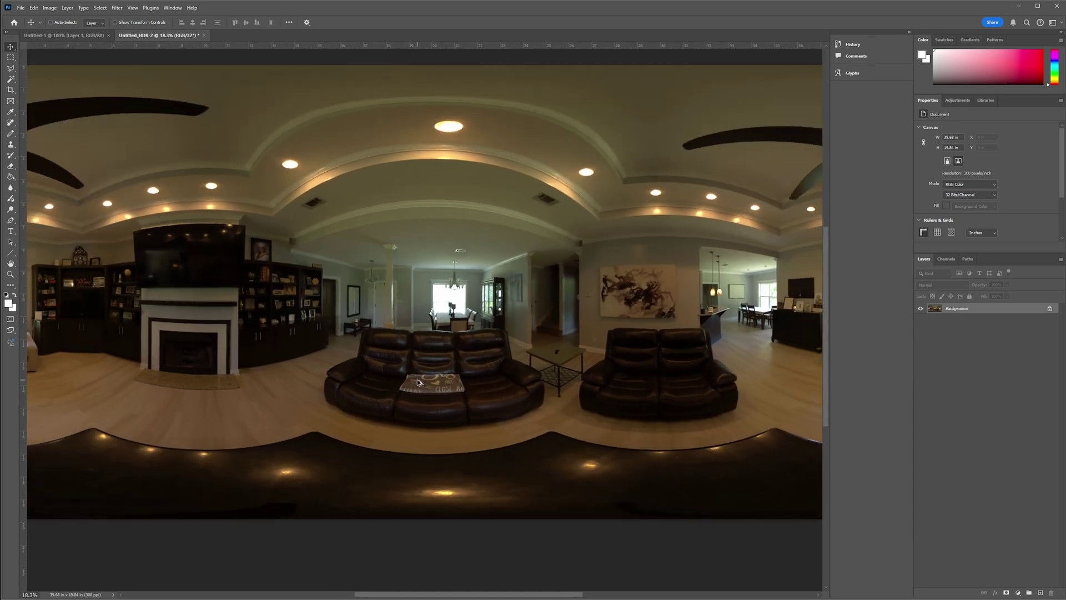
scroll(418, 382, "down", 1)
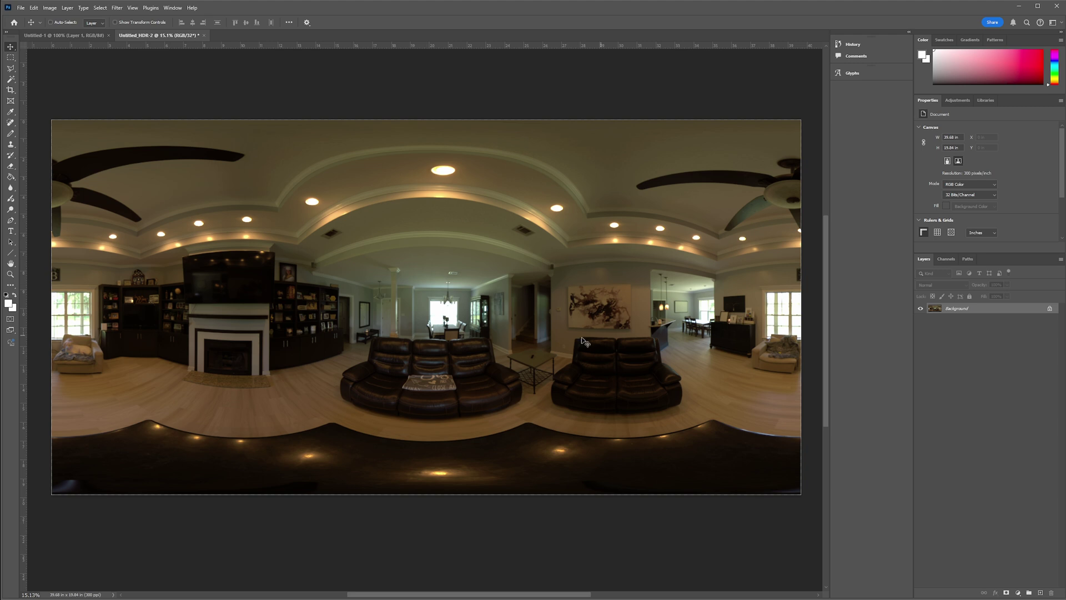
left_click(21, 8)
left_click(41, 114)
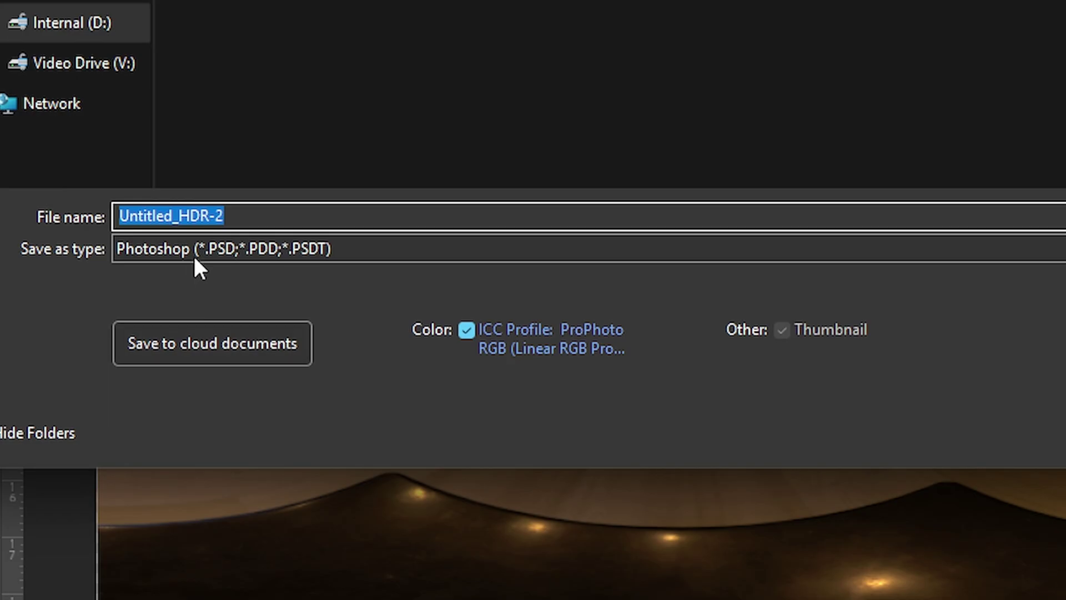
left_click(82, 346)
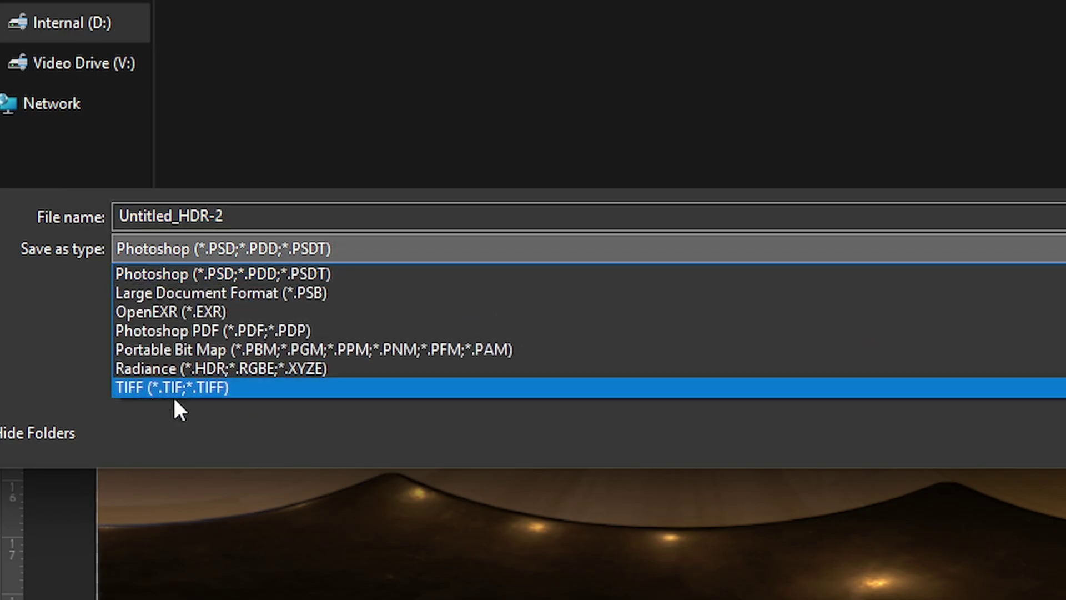
left_click(196, 365)
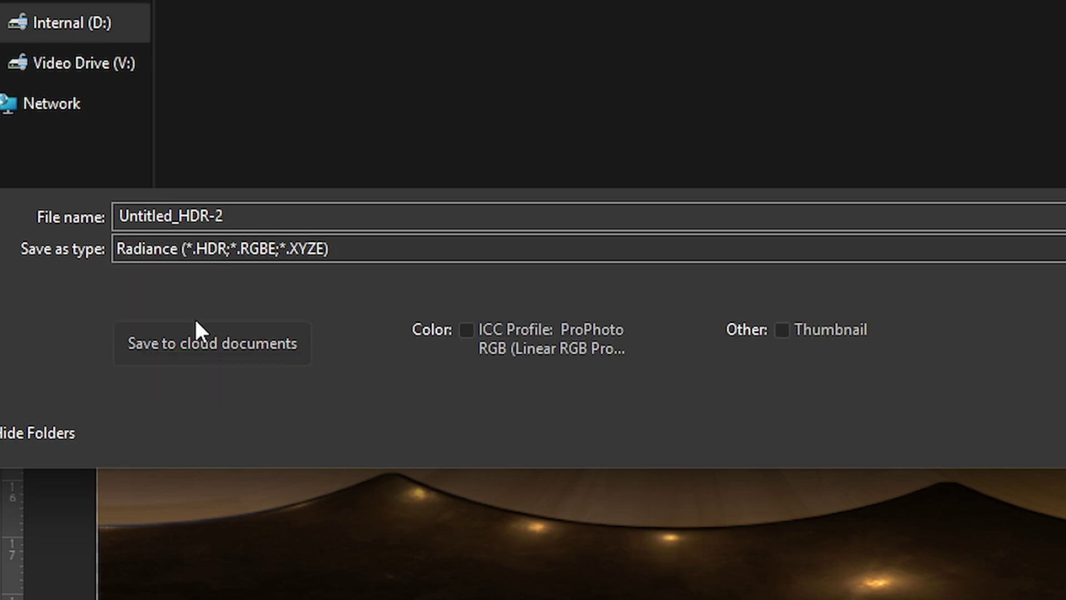
left_click(202, 25)
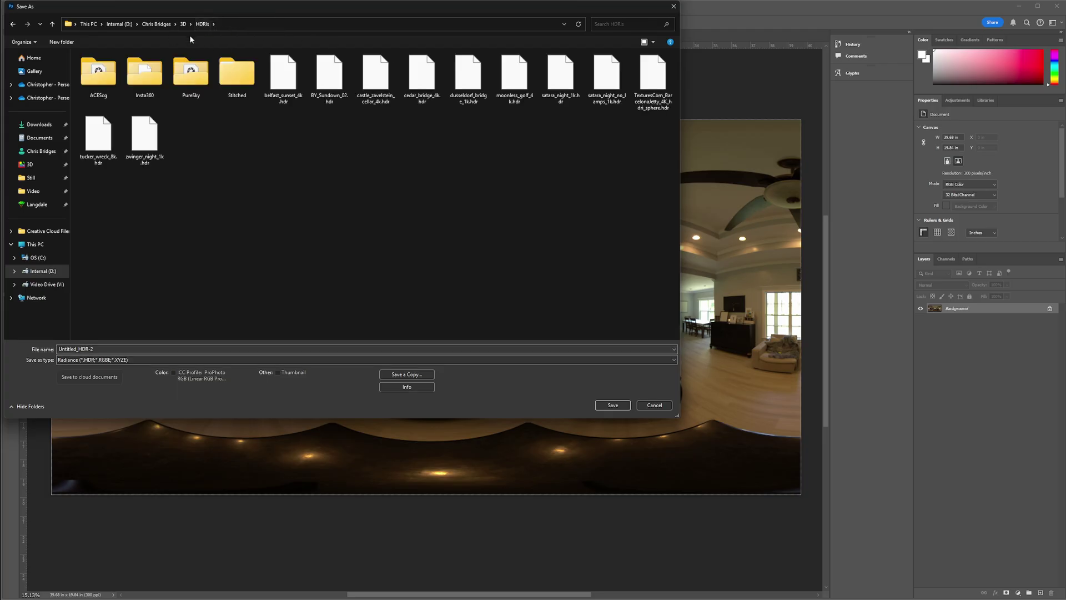
left_click(118, 351)
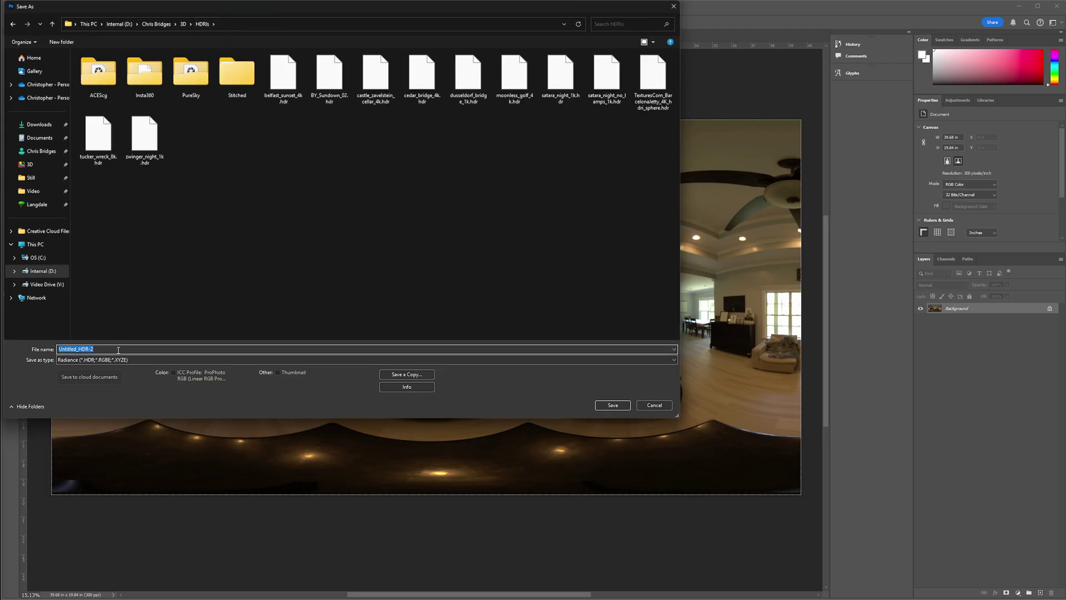
type("Li")
type("vingRoom01")
key("Return")
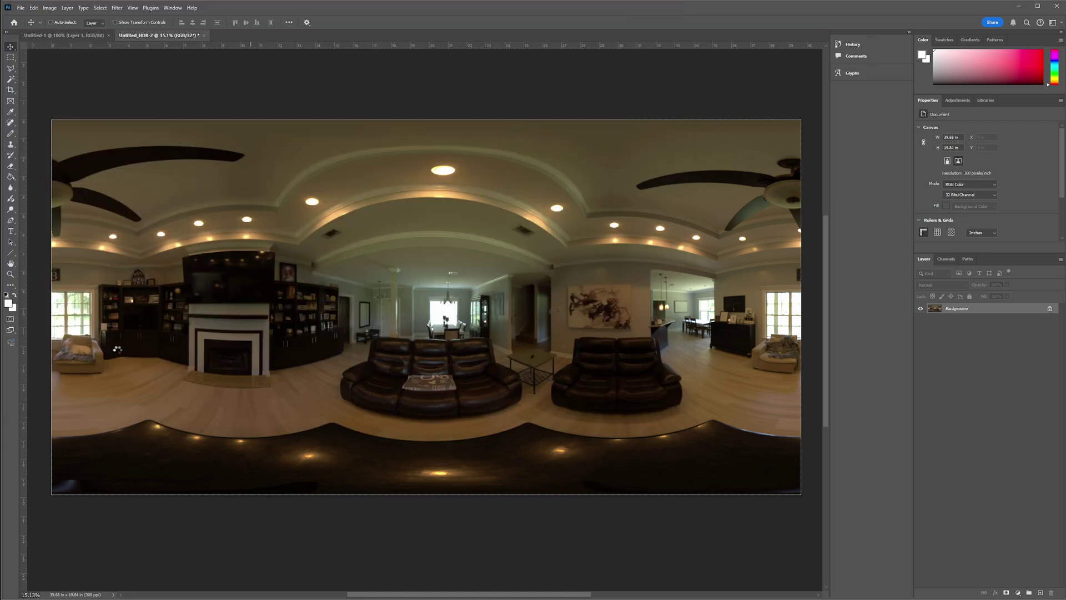
Save another copy as OpenEXR LivingRoom01.exr, accepting the write options with compression None.
left_click(21, 8)
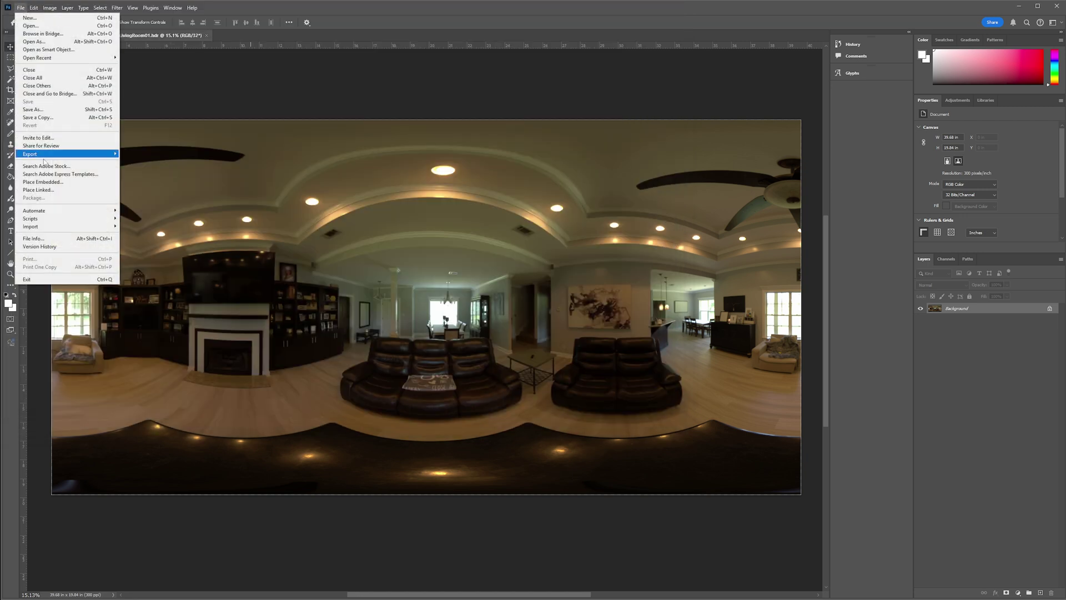
mouse_move(64, 158)
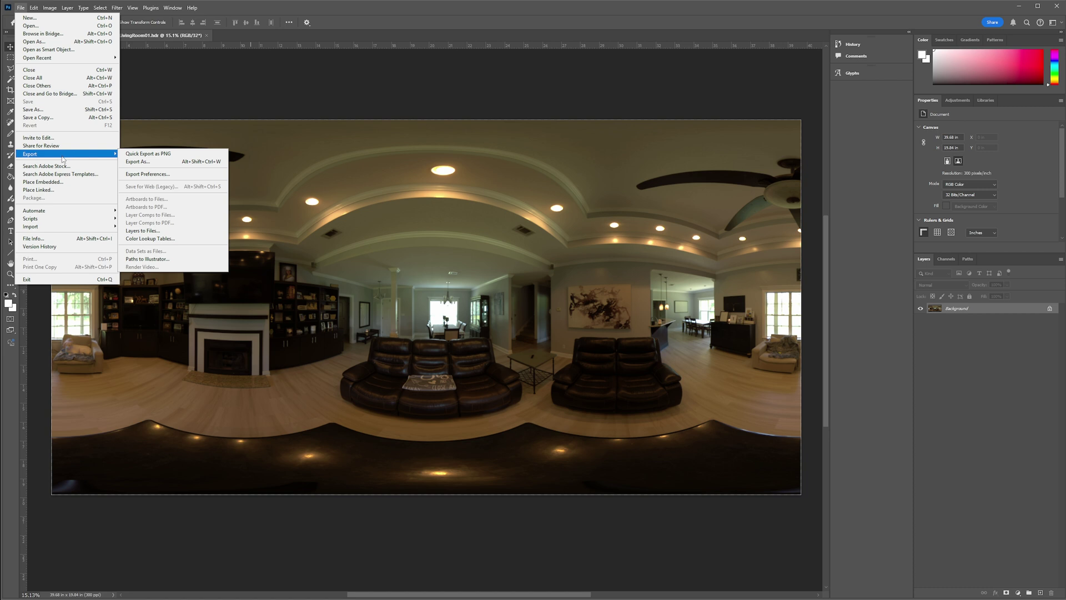
left_click(61, 110)
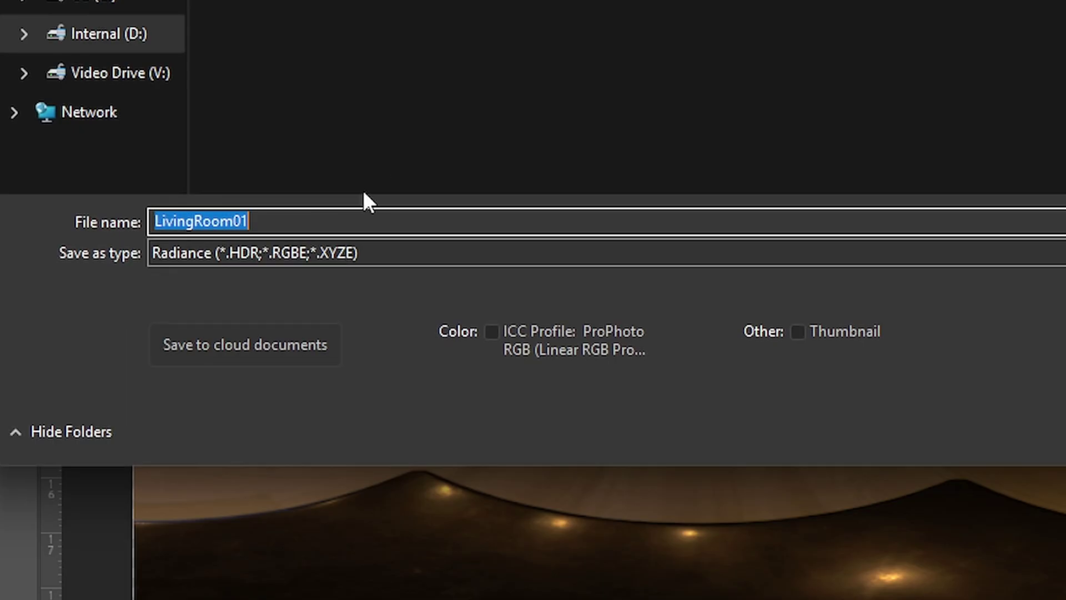
left_click(225, 255)
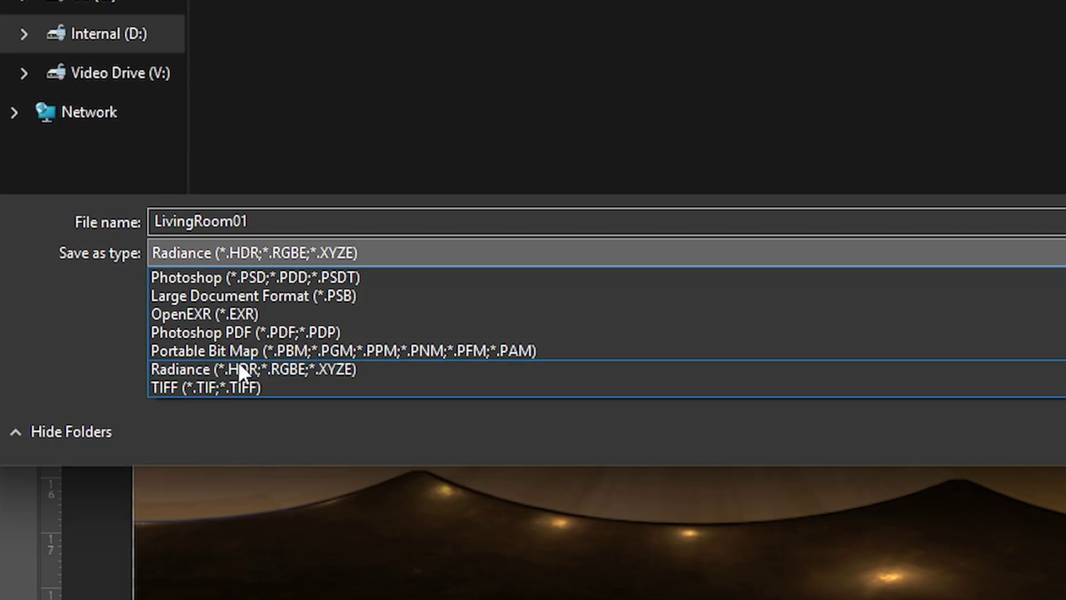
left_click(255, 312)
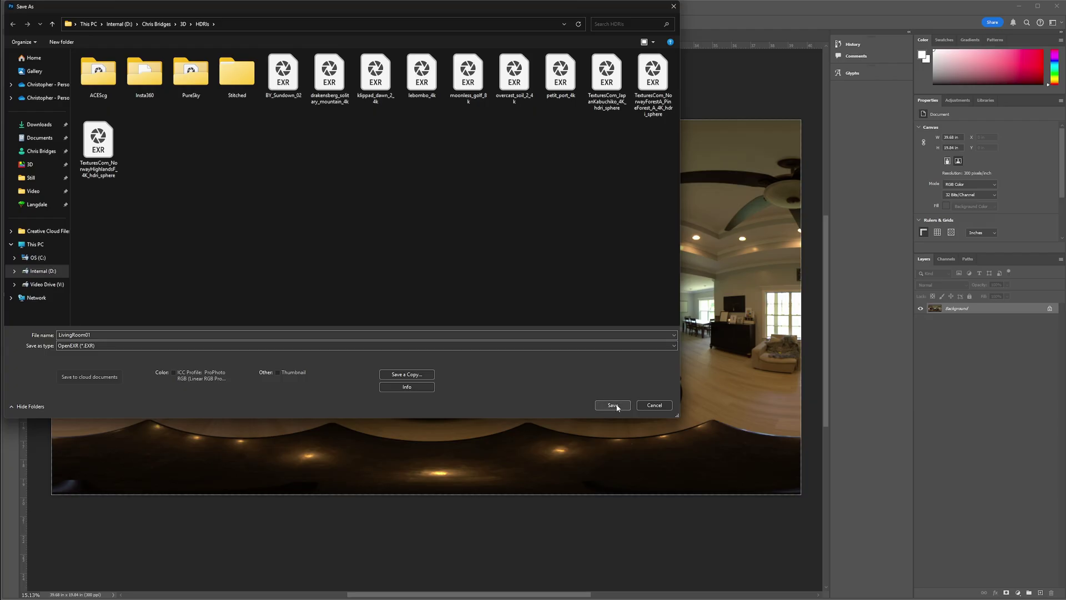
left_click(614, 406)
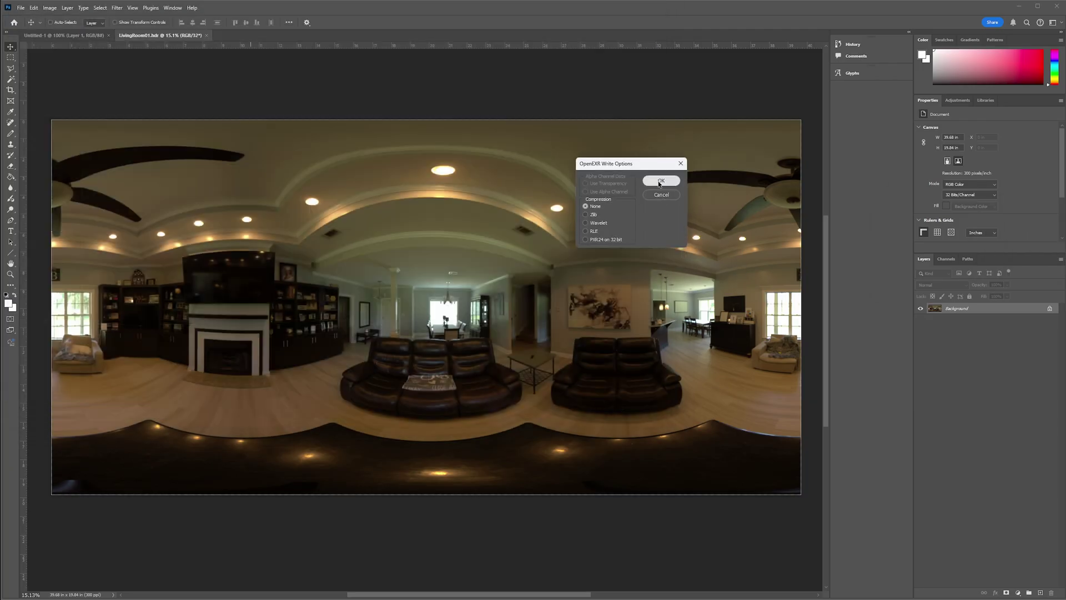
left_click(657, 181)
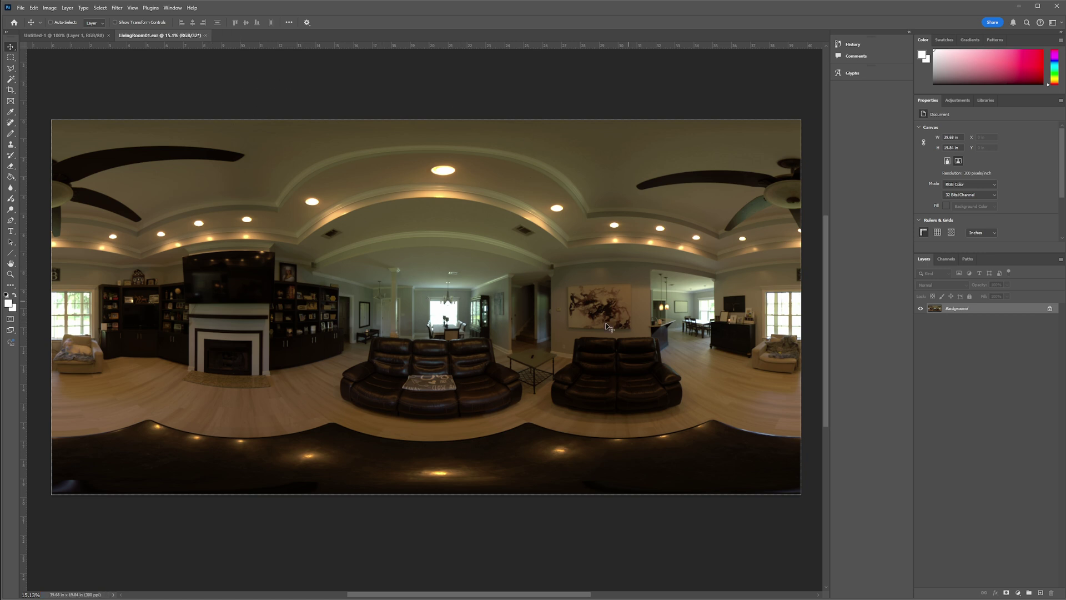
Minimize Photoshop, restore Blender, and set the render engine to Cycles with GPU Compute.
left_click(1018, 5)
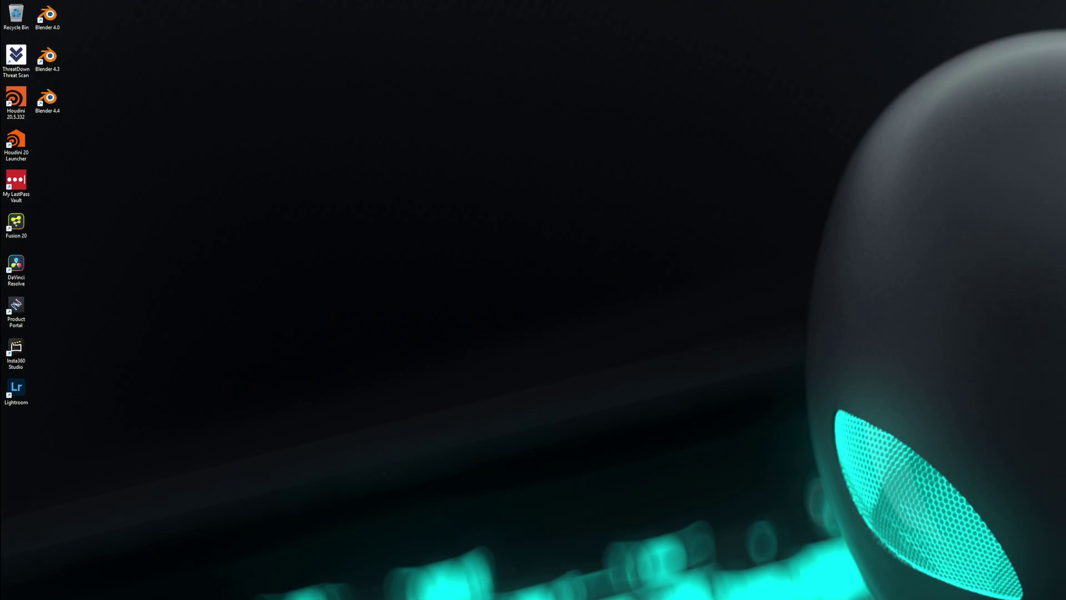
left_click(402, 590)
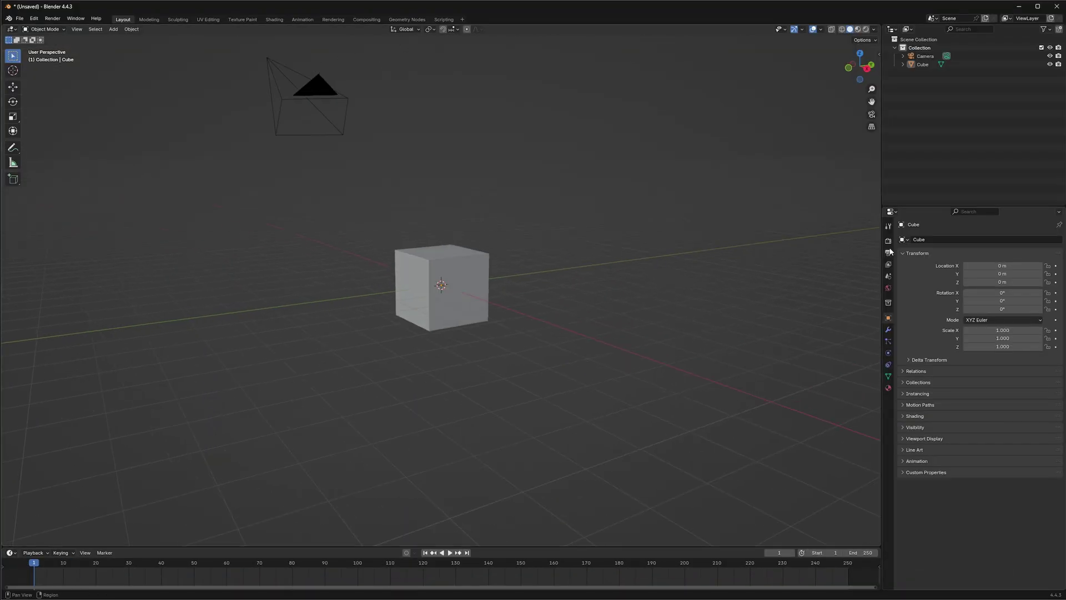
left_click(888, 242)
left_click(999, 240)
left_click(991, 252)
left_click(977, 239)
left_click(982, 265)
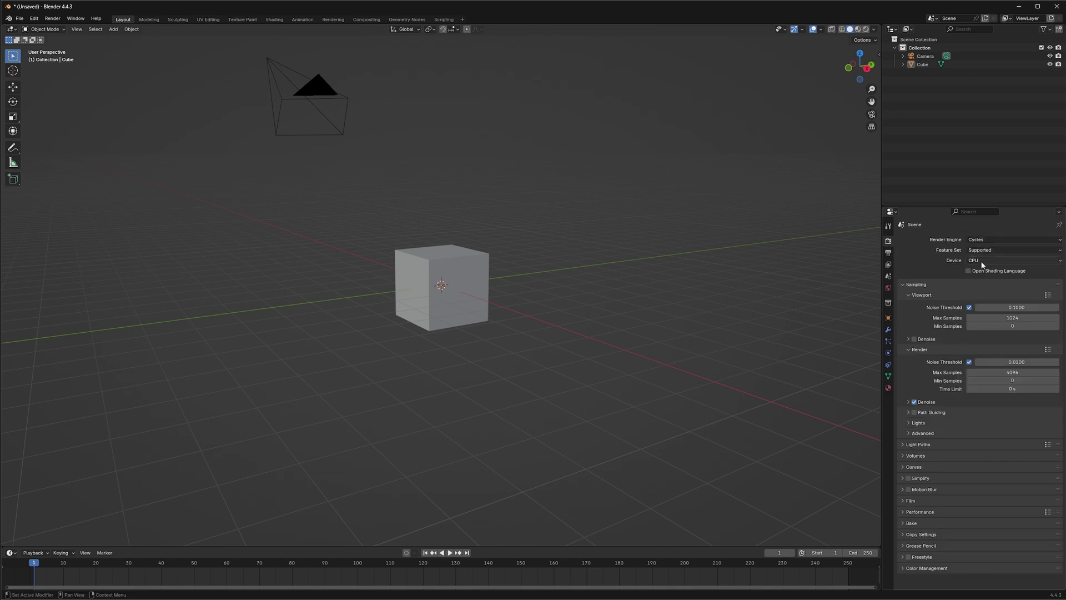
left_click(981, 265)
left_click(983, 279)
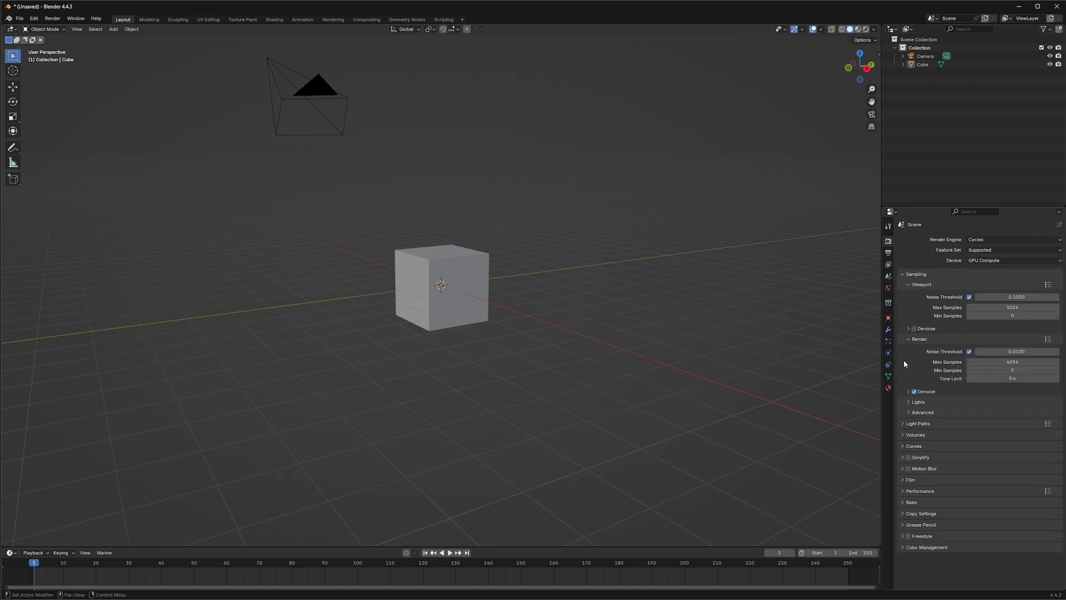
Set the World color to Environment Texture and load LivingRoom01.hdr from the HDRIs folder.
left_click(889, 288)
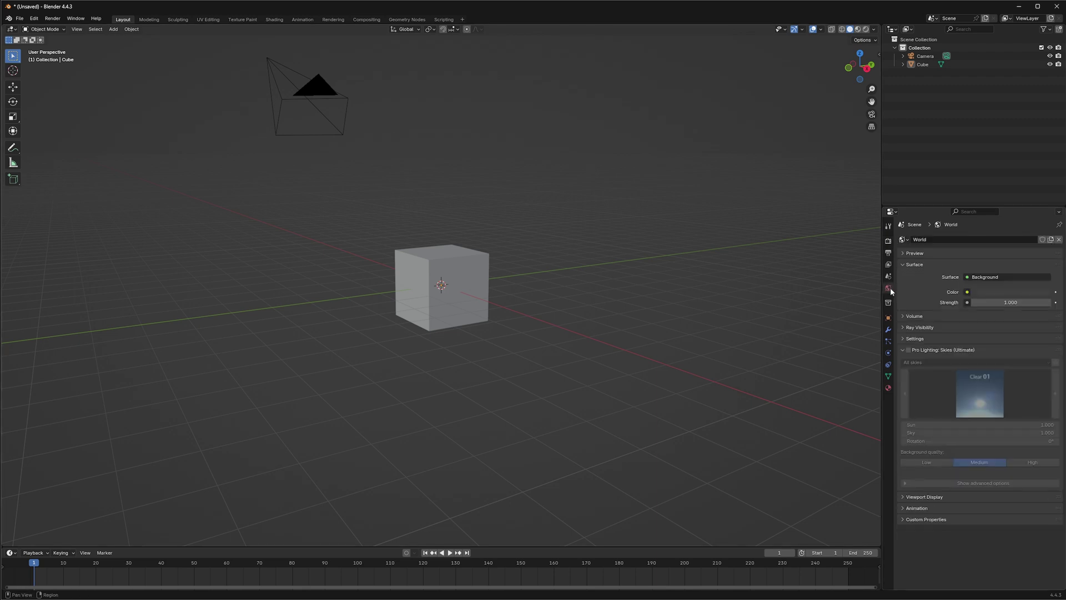
left_click(967, 293)
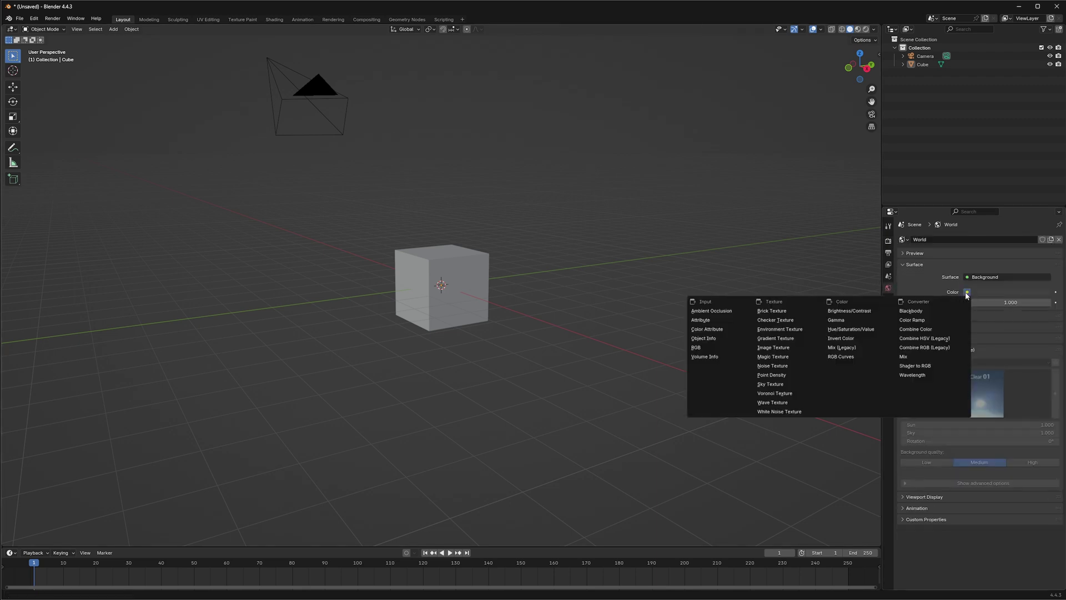
left_click(780, 330)
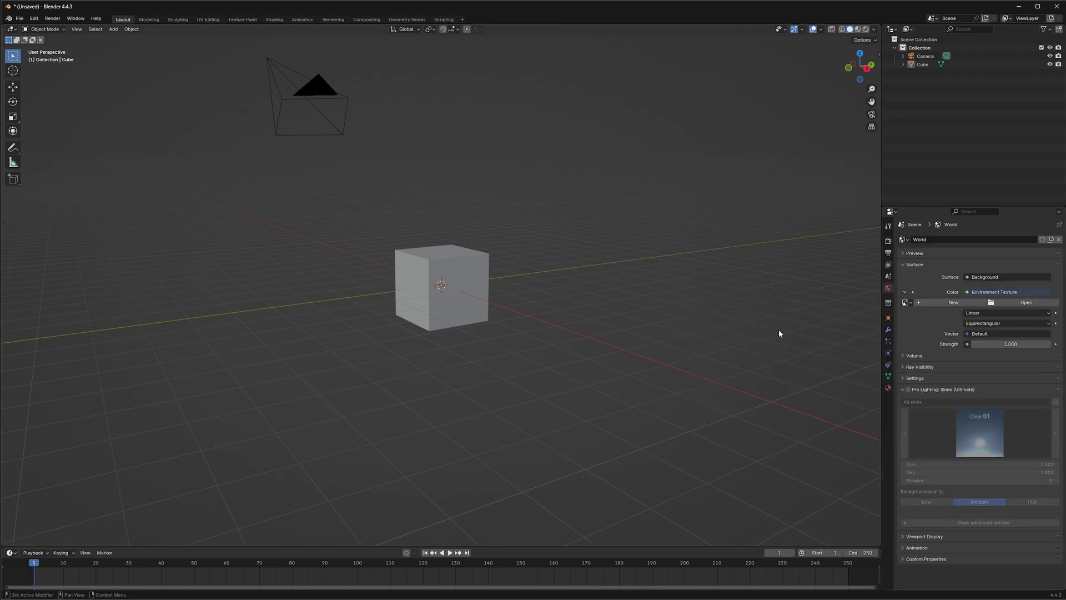
left_click(1020, 304)
left_click(217, 179)
left_click(313, 232)
left_click(313, 233)
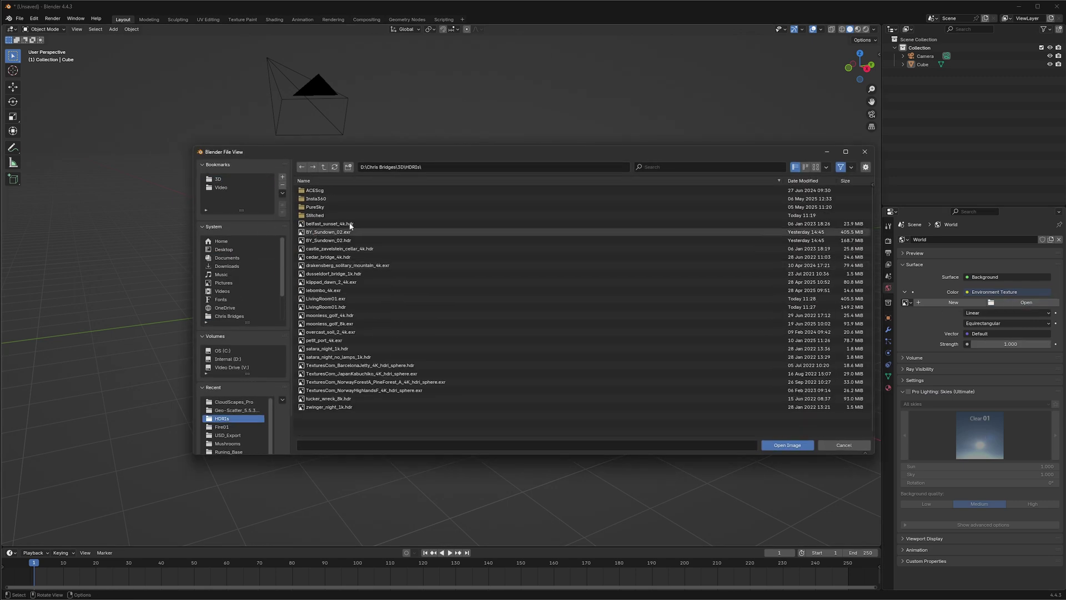
double_click(326, 307)
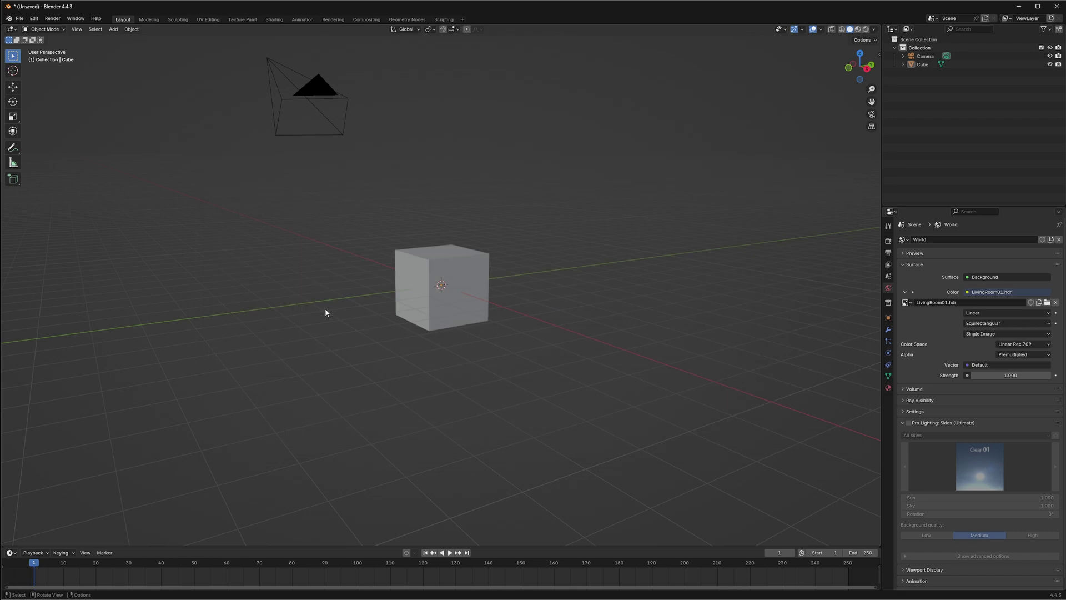
Switch to Rendered shading and orbit around the cube to view the living-room HDRI backdrop.
left_click(866, 29)
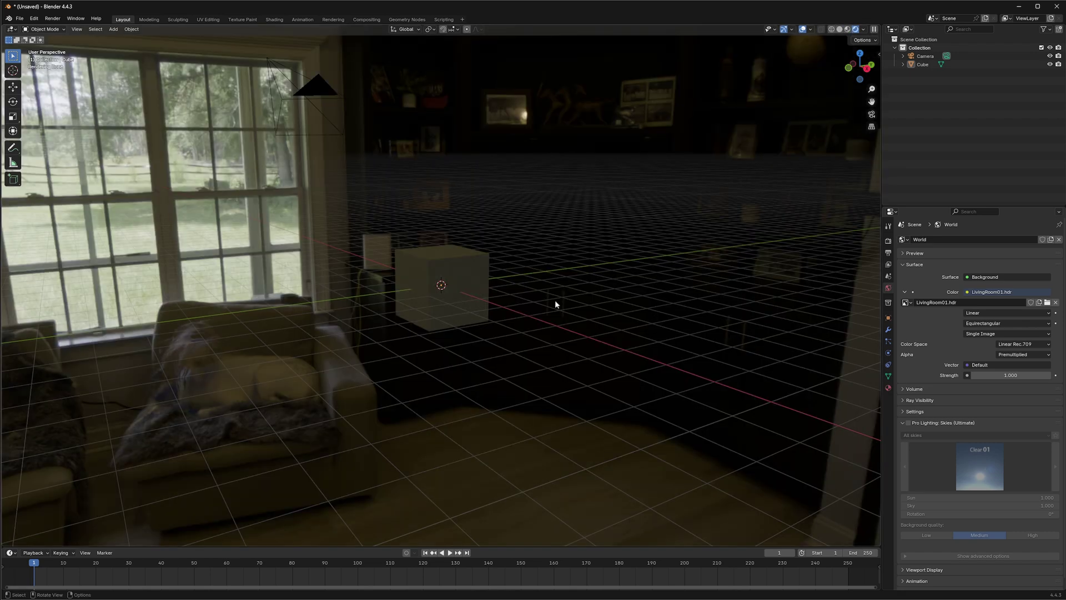
left_click_drag(554, 300, 241, 301)
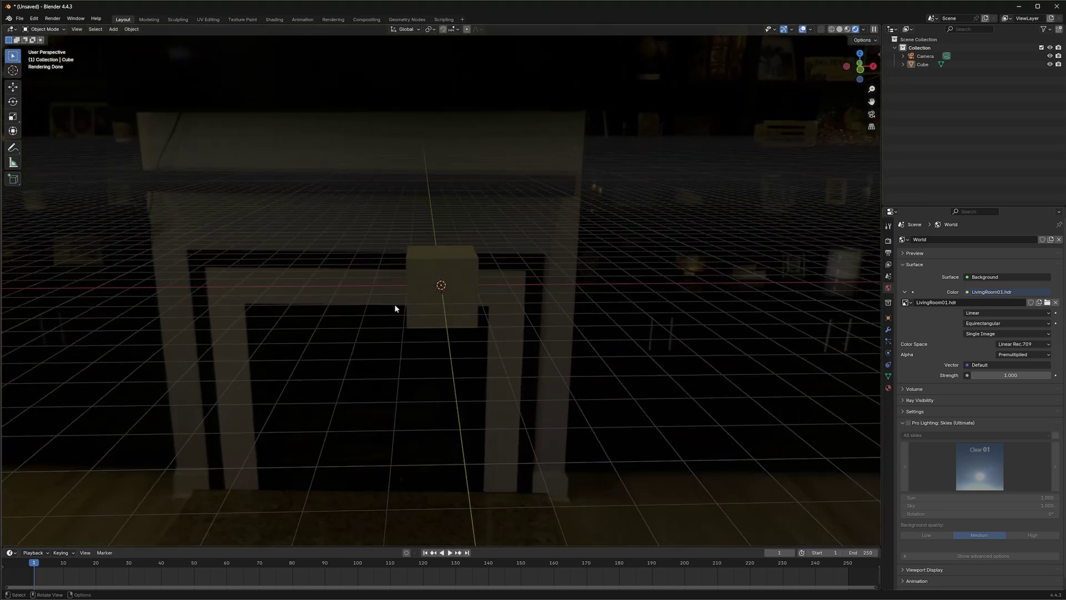
left_click_drag(501, 347, 585, 535)
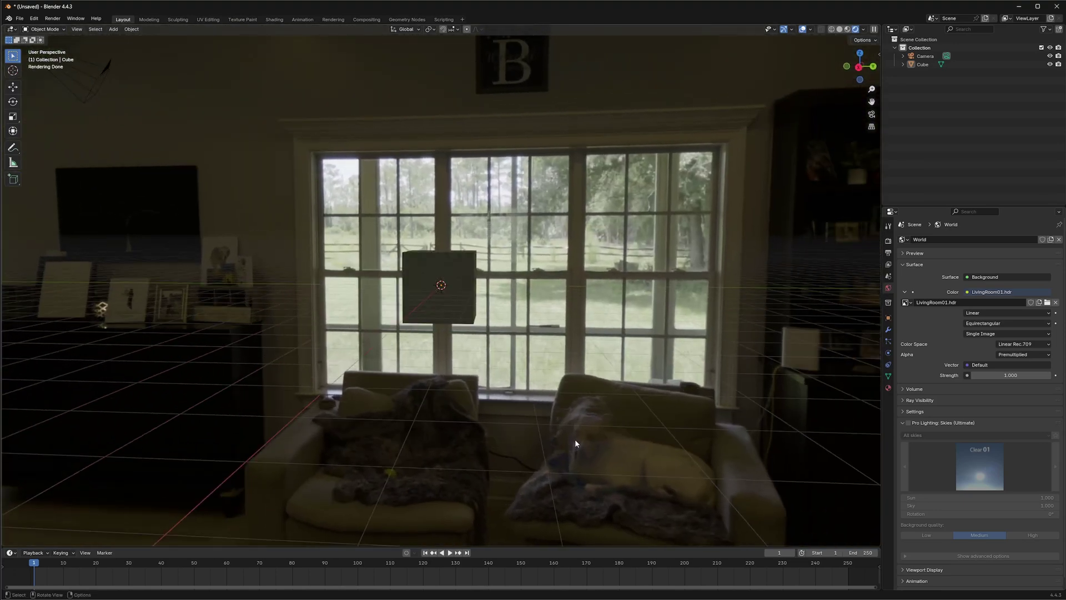
scroll(575, 439, "down", 5)
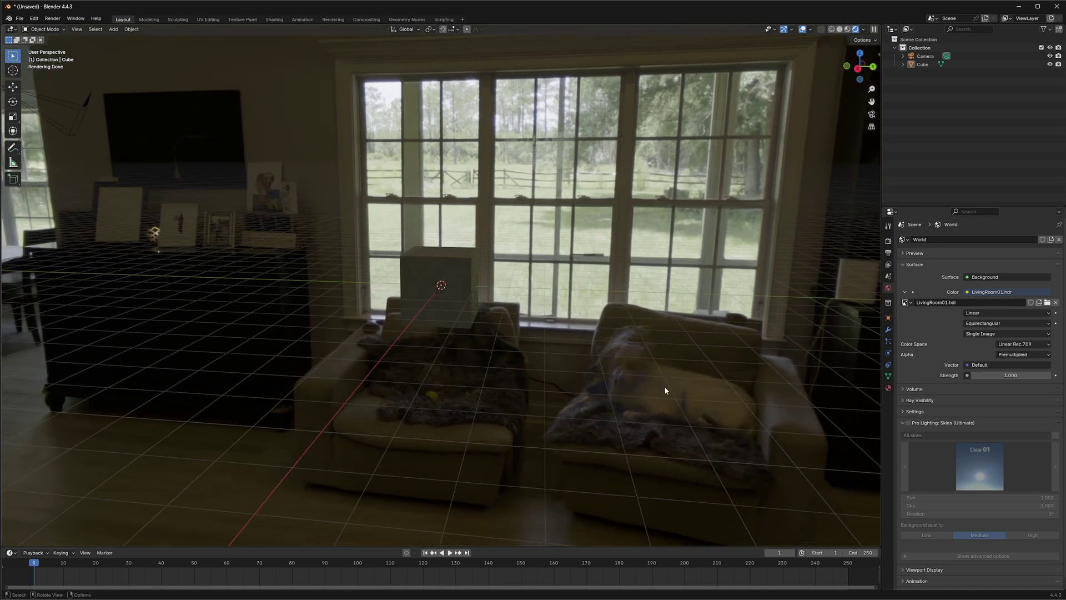
scroll(666, 388, "left", 5)
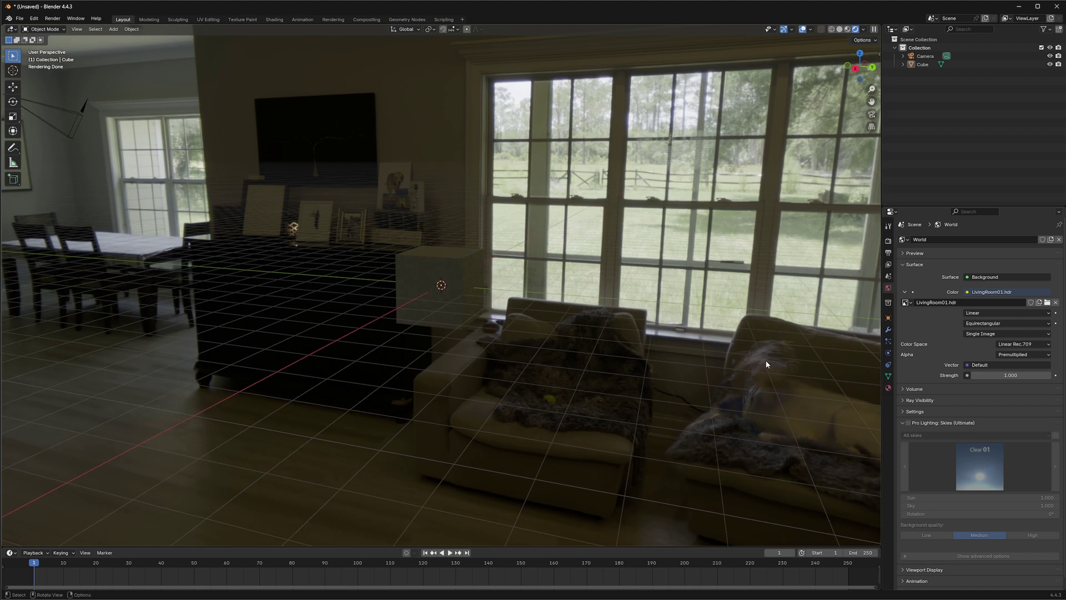
left_click_drag(755, 395, 502, 295)
Delete the default cube and add an Ico Sphere with 6 subdivisions.
left_click(454, 271)
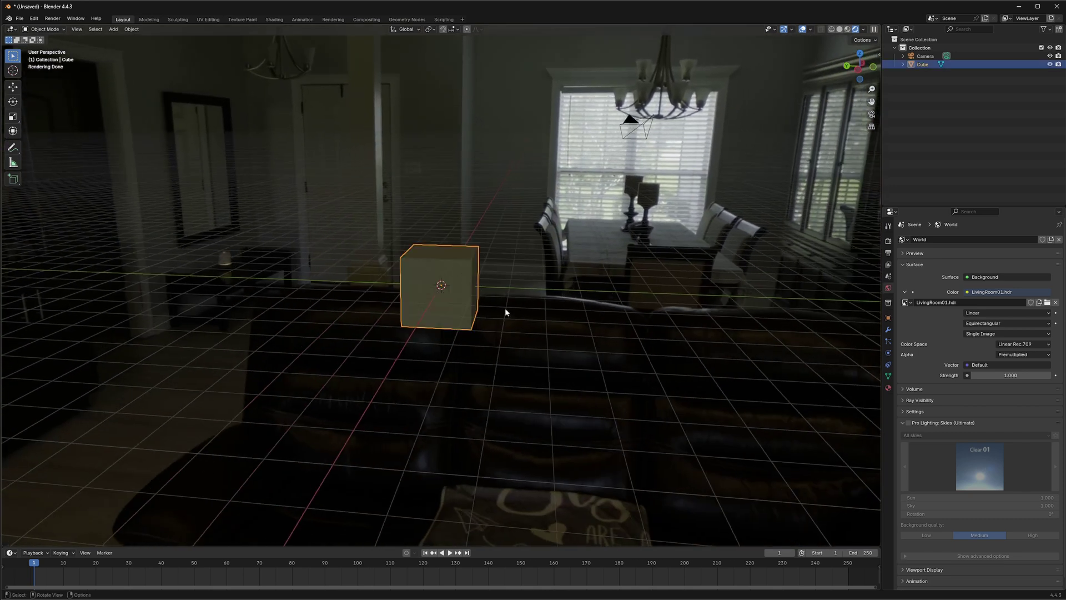
key("Delete")
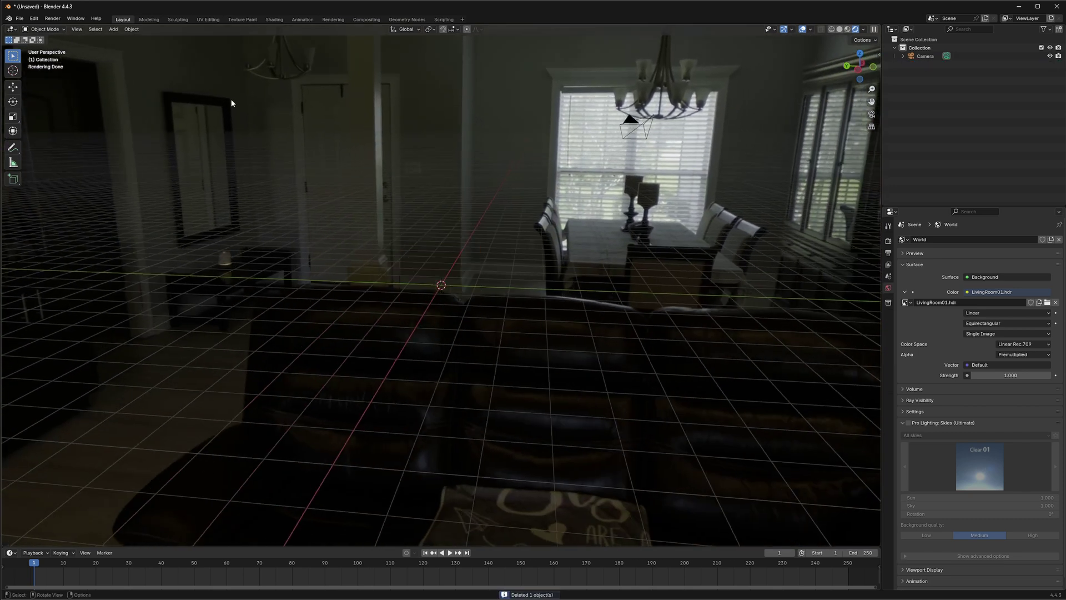
left_click(114, 28)
mouse_move(132, 40)
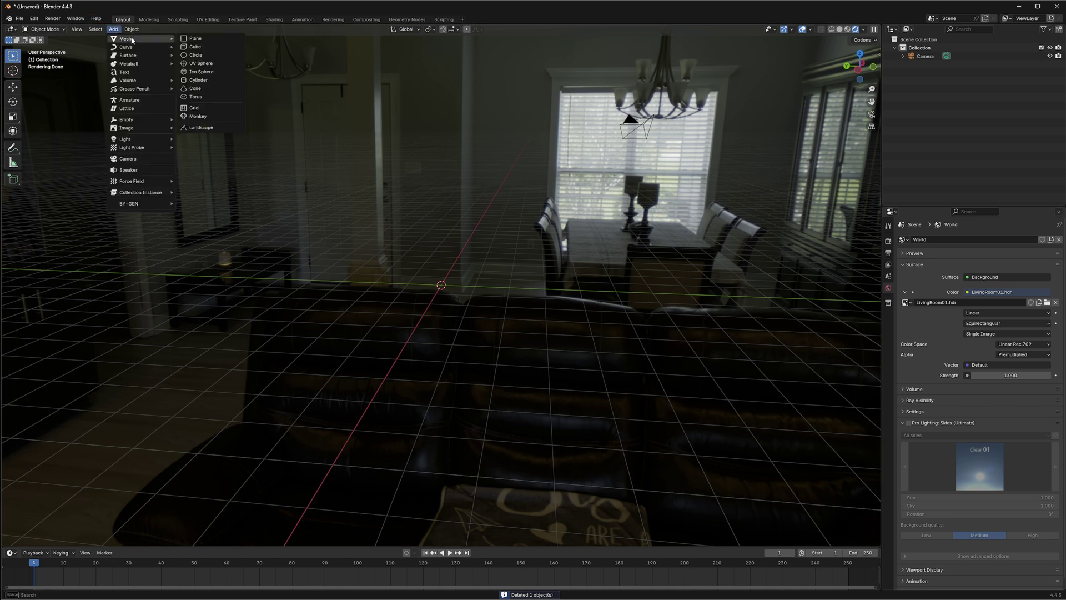
left_click(215, 75)
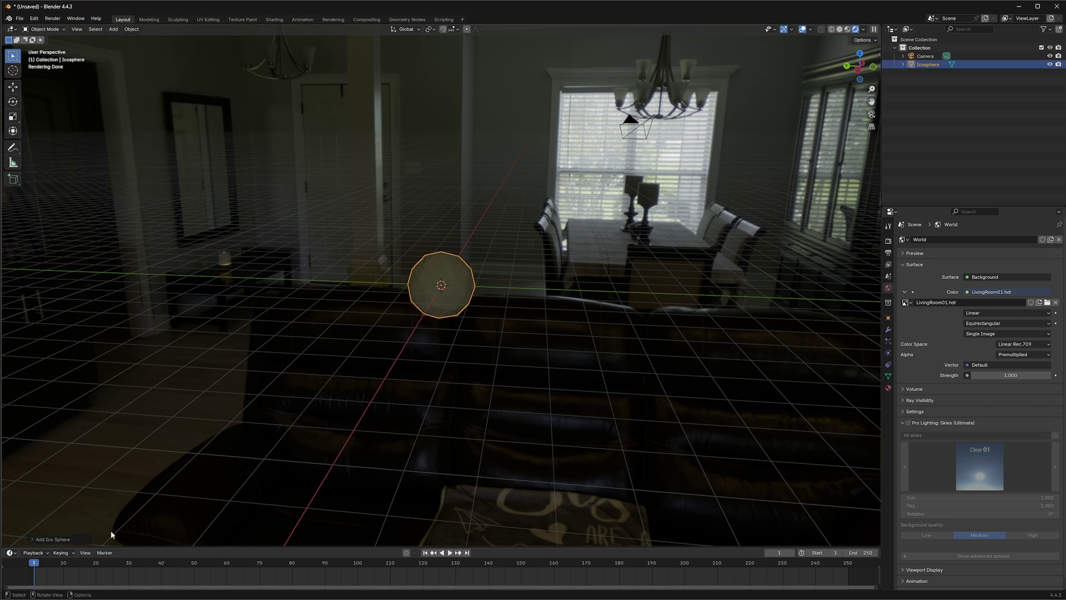
left_click(31, 539)
left_click(114, 458)
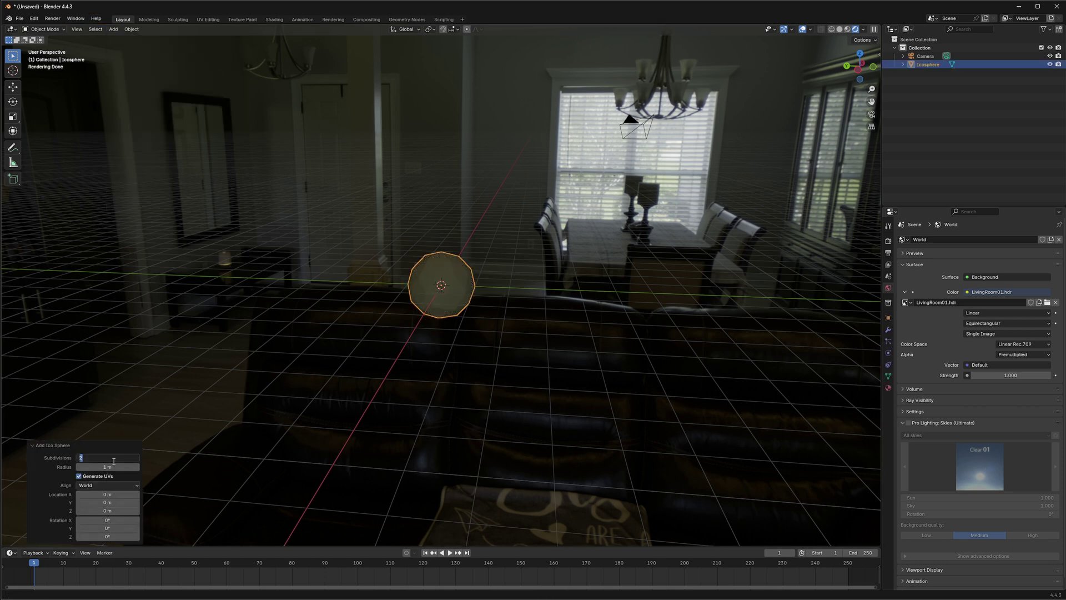
key("Return")
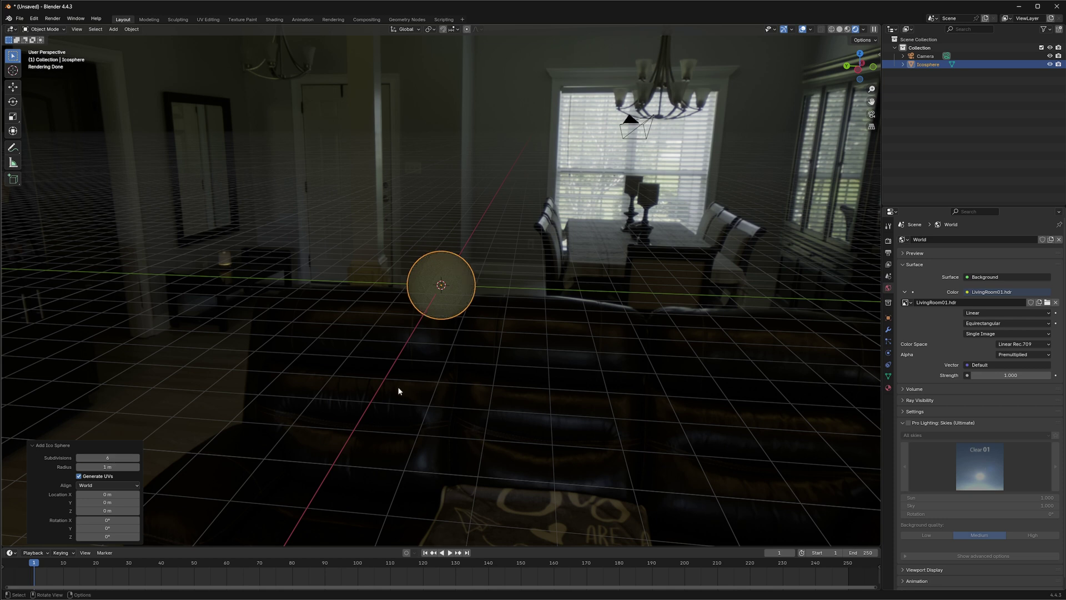
left_click(454, 277)
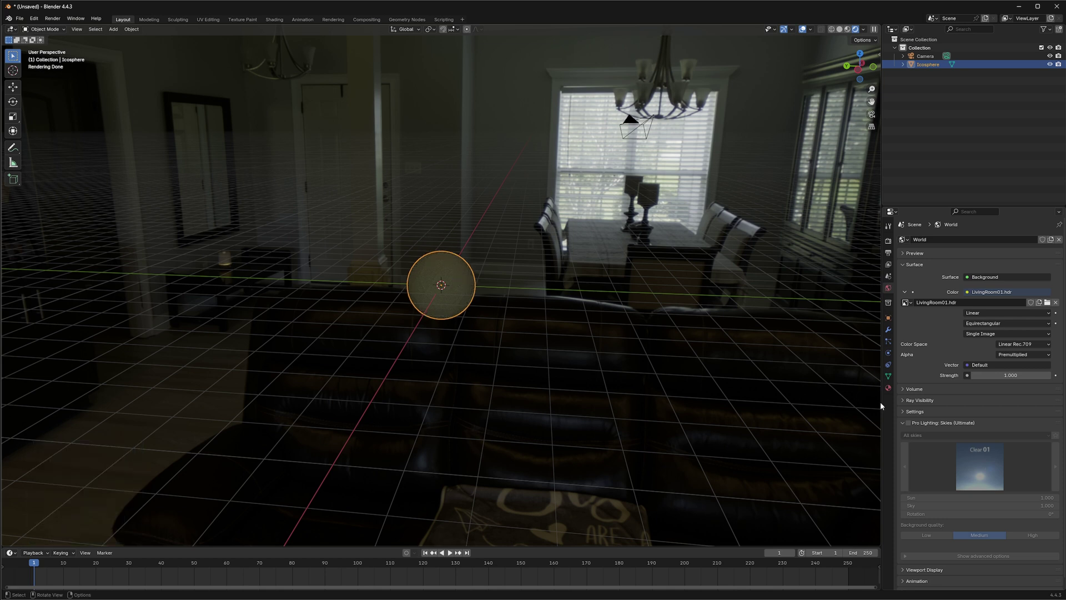
Scale the sphere up about 4.86 and give it a new material with Metallic around 0.938.
left_click(13, 117)
left_click_drag(471, 312, 582, 421)
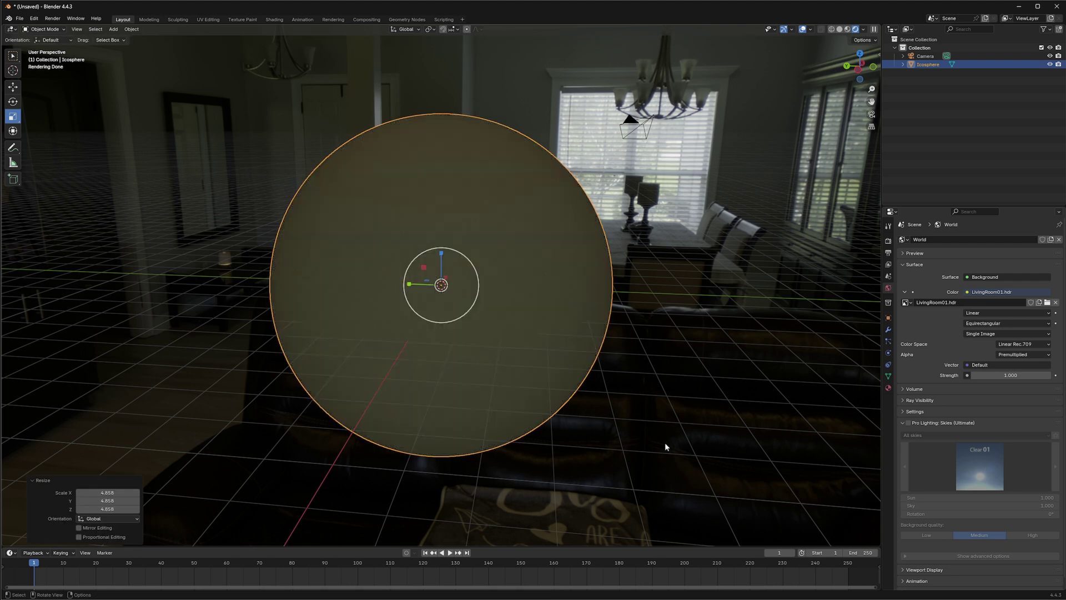
left_click(888, 389)
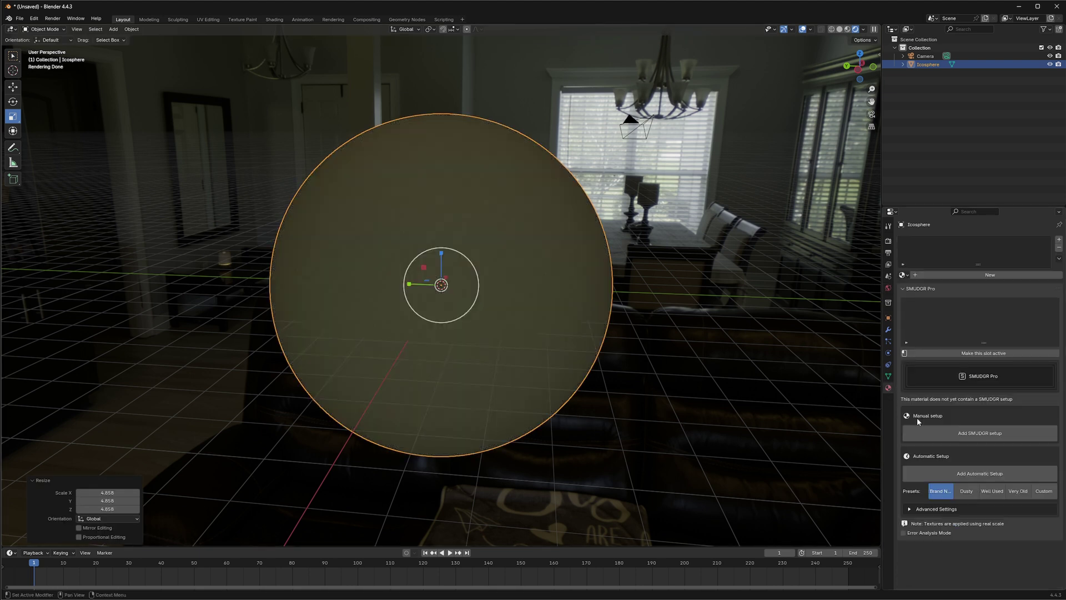
left_click(980, 276)
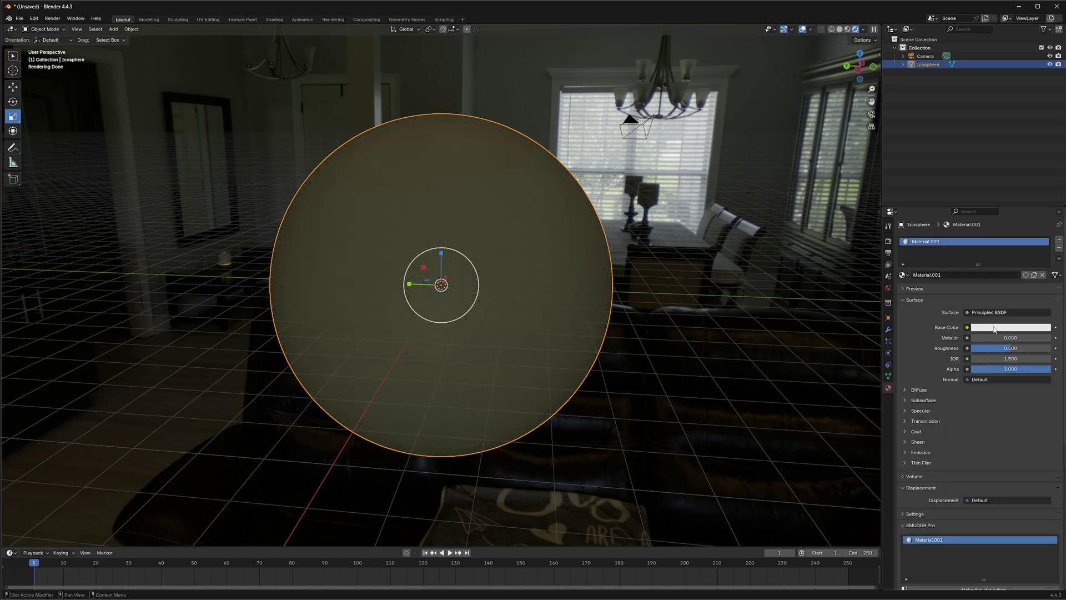
mouse_move(986, 341)
left_mouse_down()
mouse_move(1050, 341)
mouse_move(986, 348)
left_mouse_up()
Apply Shade Smooth to the metallic sphere and orbit around it.
right_click(403, 190)
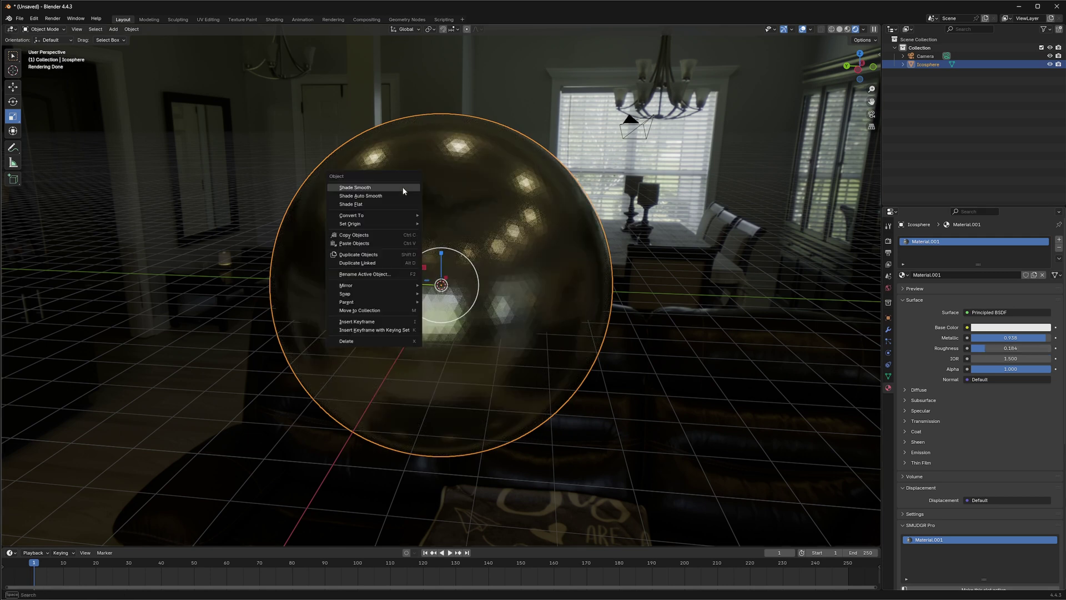
left_click(390, 190)
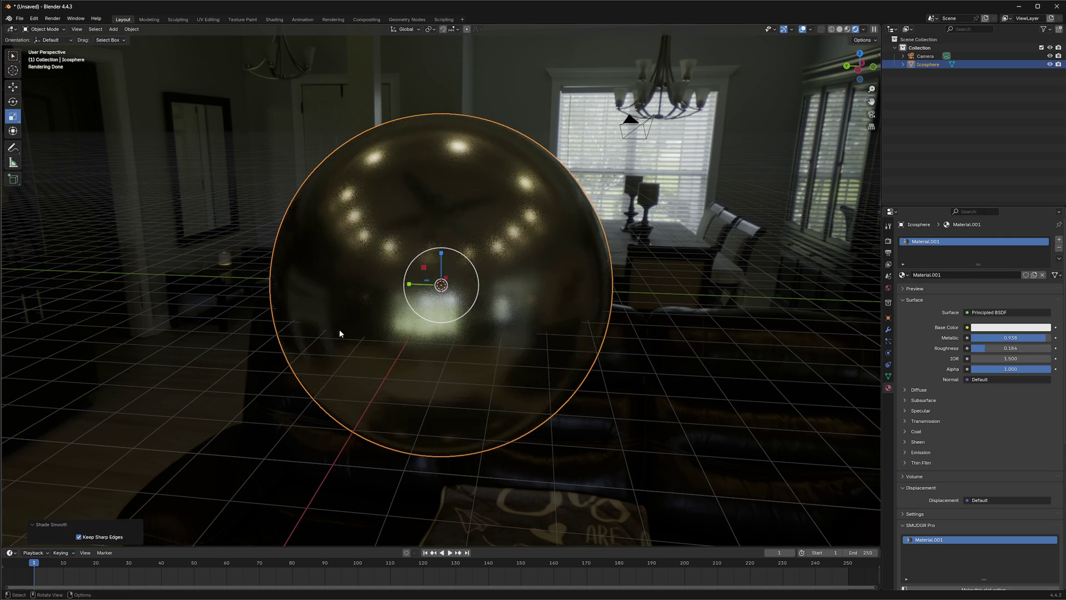
left_click_drag(511, 423, 722, 402)
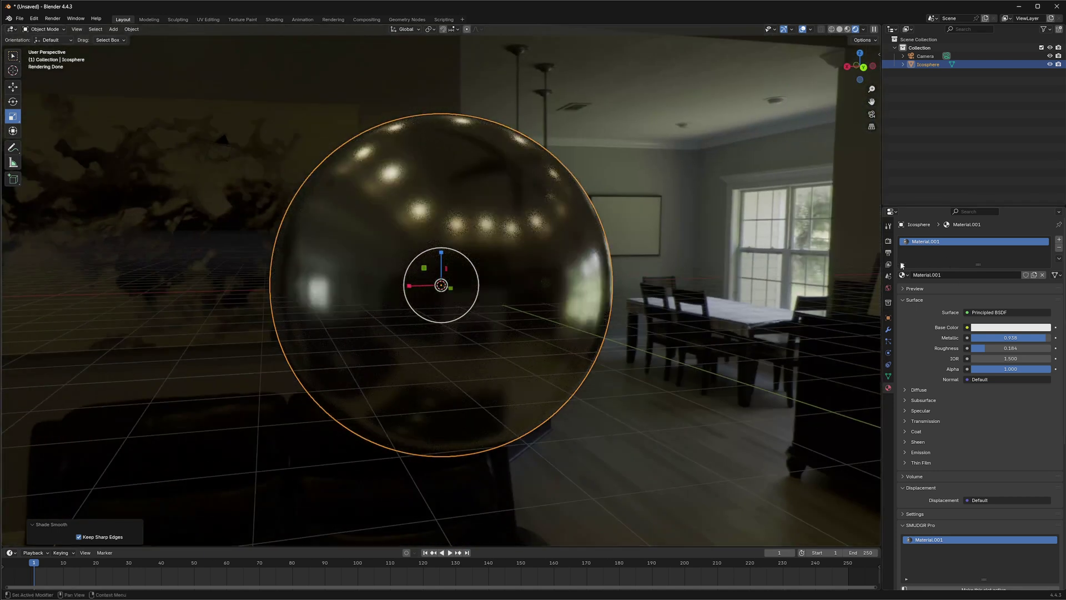
Show the Cycles render sampling settings while orbiting to view the sphere's reflections.
left_click(888, 240)
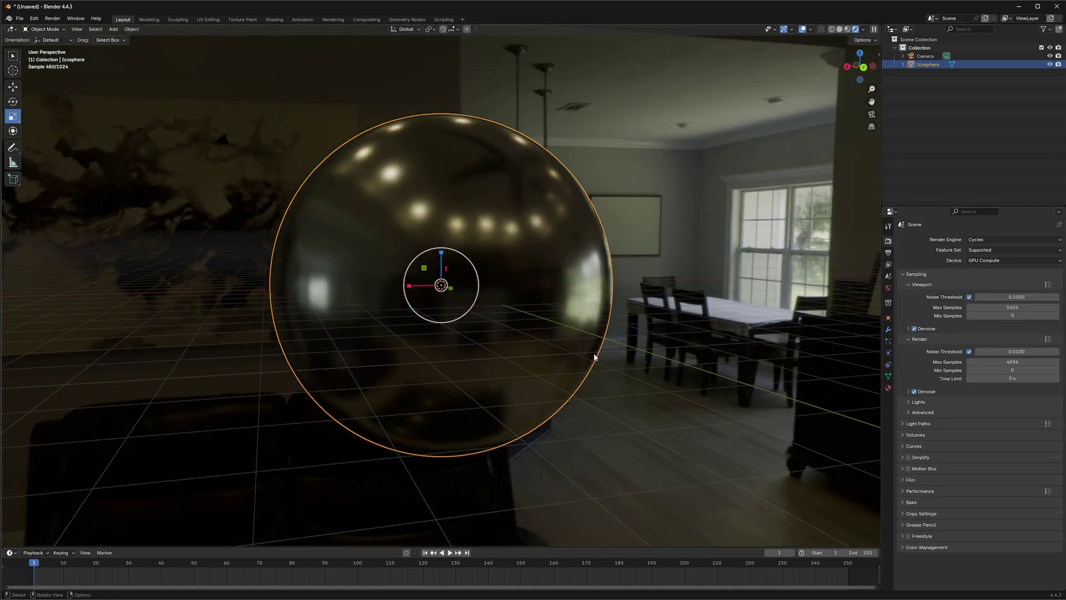
left_click_drag(604, 366, 304, 384)
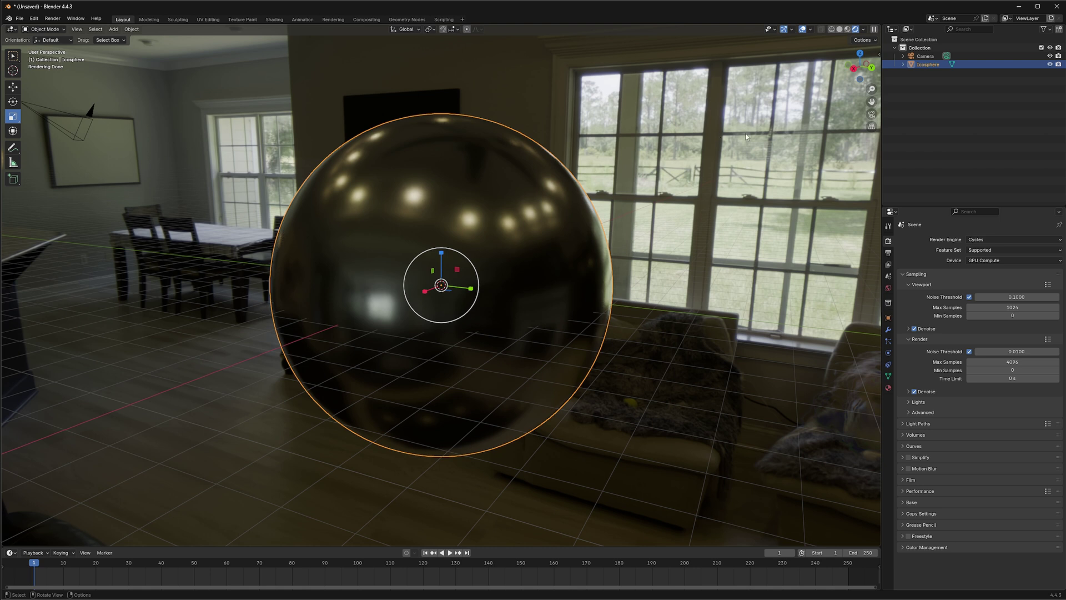
left_click_drag(172, 372, 388, 378)
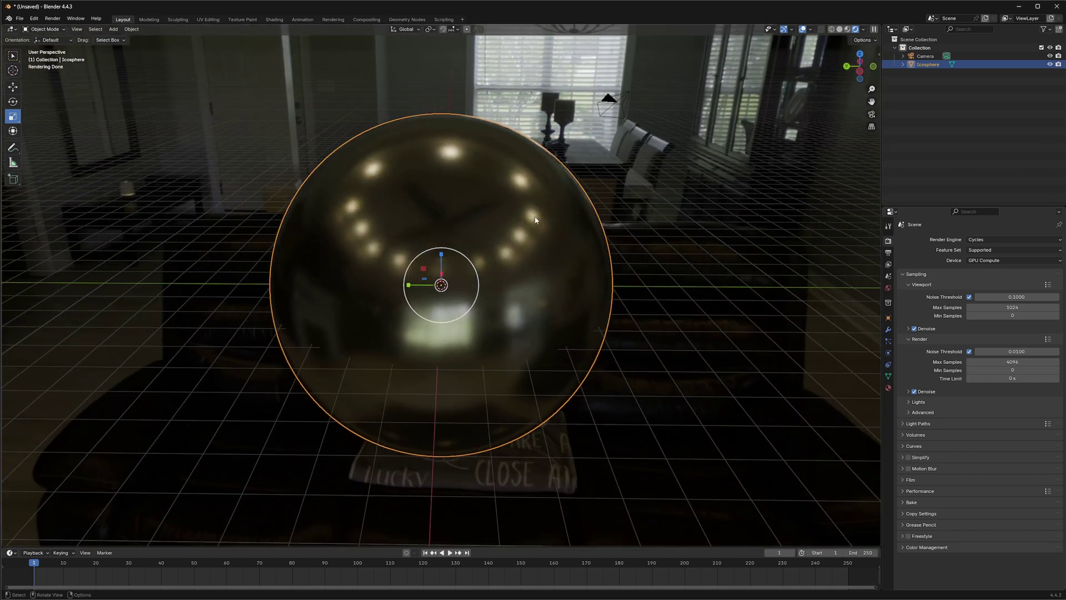
mouse_move(566, 462)
left_mouse_down()
mouse_move(638, 441)
mouse_move(678, 448)
mouse_move(581, 451)
left_mouse_up()
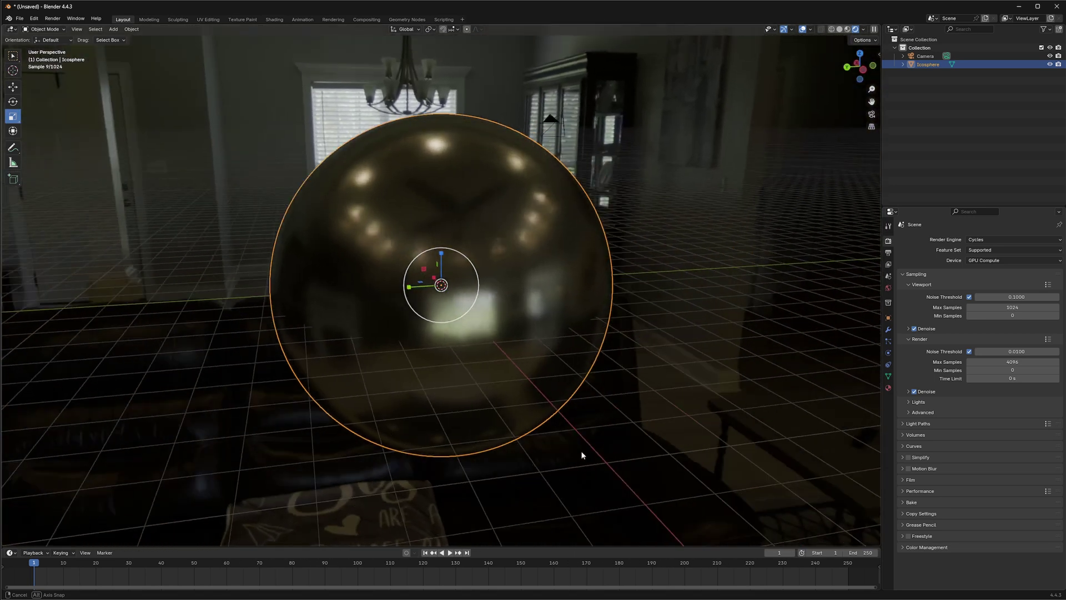
In the World settings, try a LivingRoom01.hdr background Strength of 2.000, then revert it to 1.000.
left_click(888, 289)
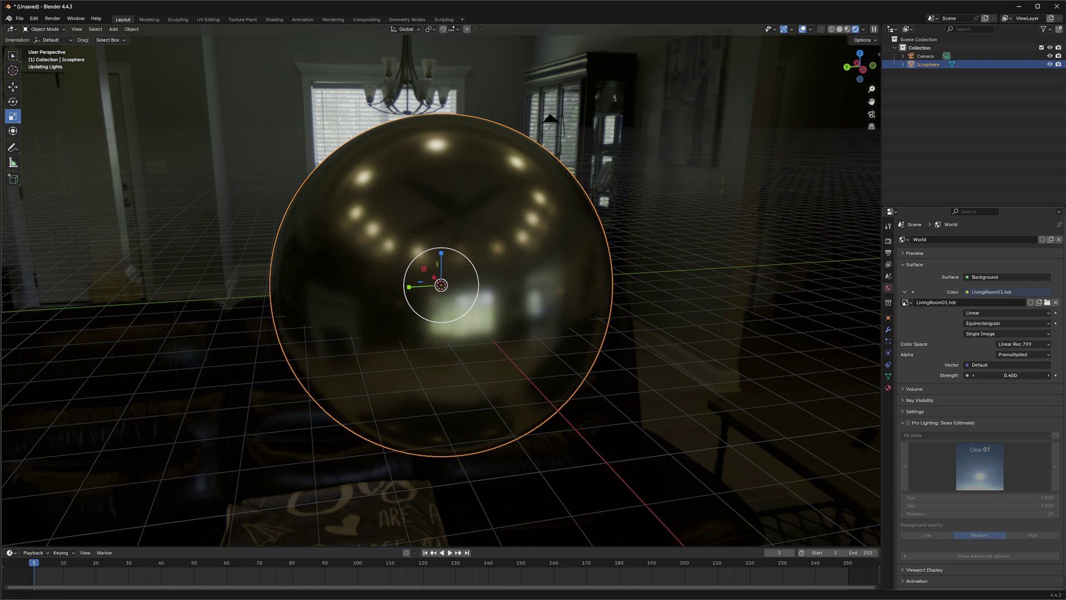
left_click_drag(1011, 375, 1016, 375)
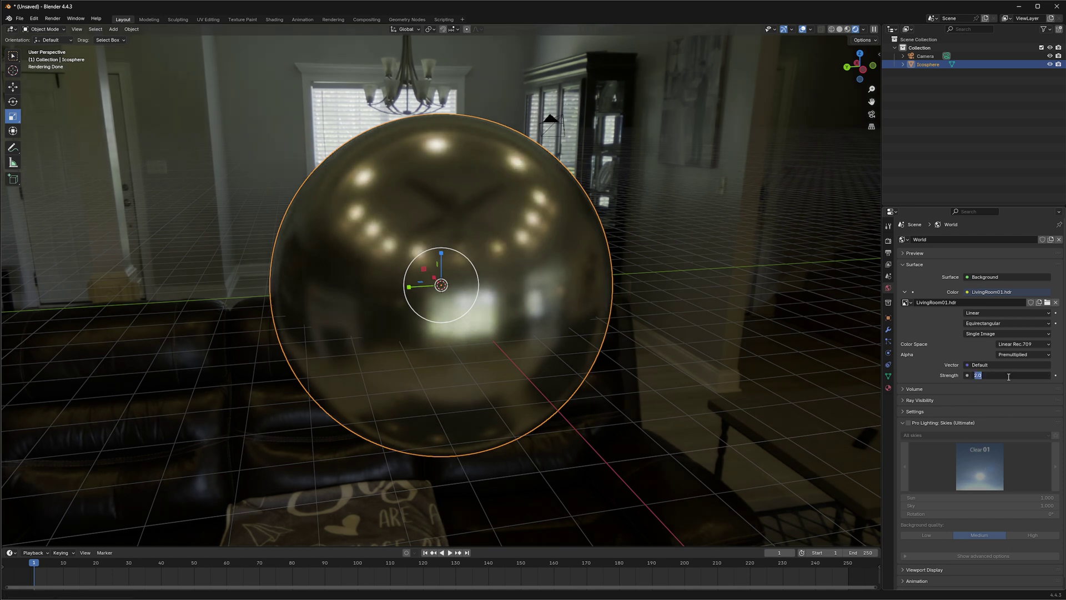
key("Return")
key("ctrl+z")
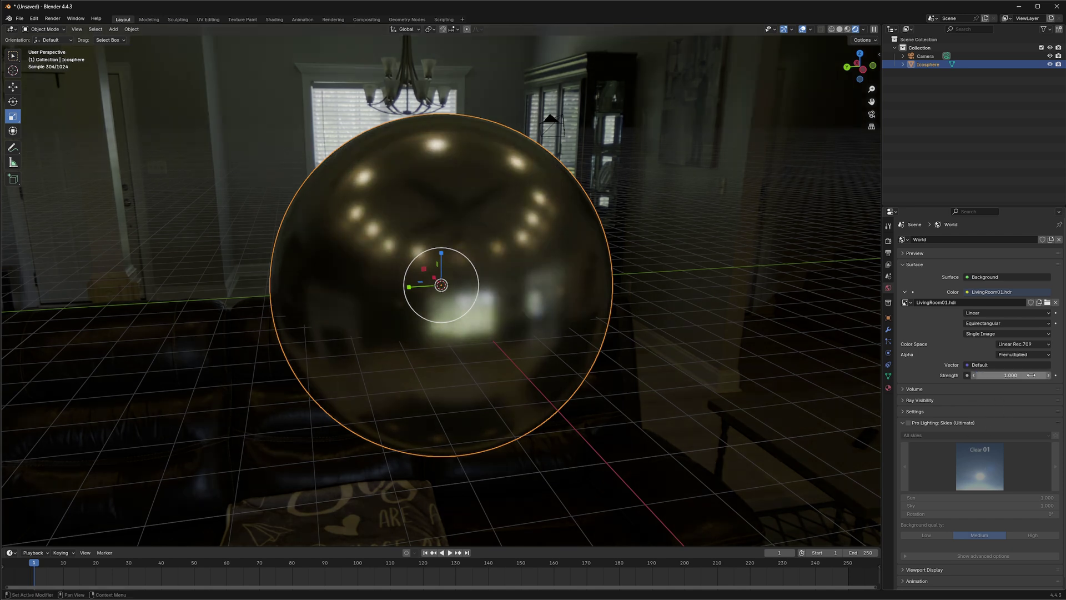
mouse_move(691, 265)
left_mouse_down()
mouse_move(645, 262)
mouse_move(690, 269)
mouse_move(695, 255)
mouse_move(680, 256)
mouse_move(700, 255)
left_mouse_up()
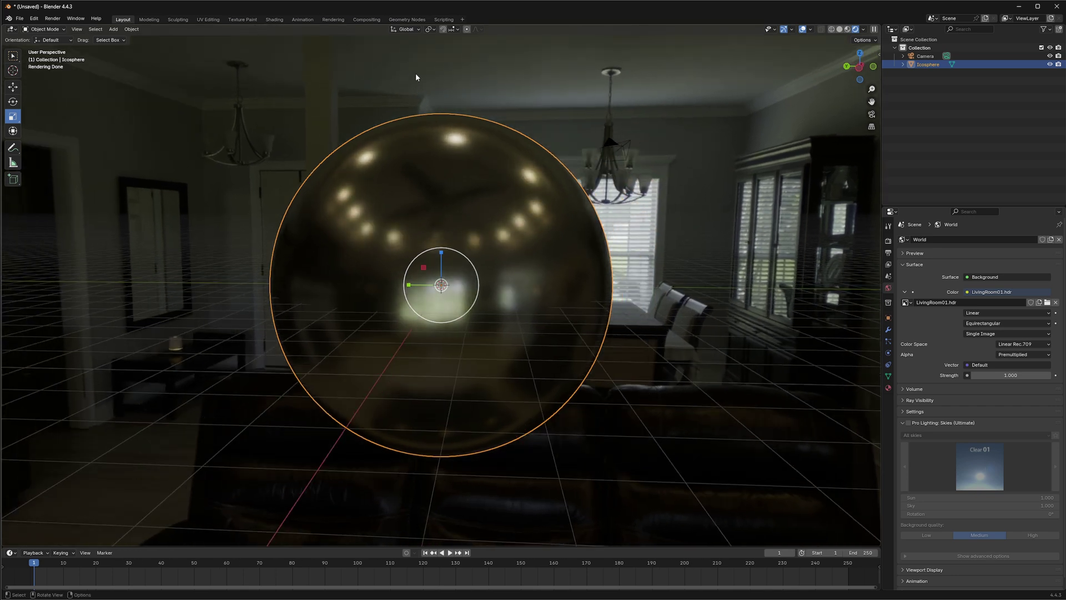
Open the sidebar Transform panel showing scale 4.858 and 9.72 m dimensions.
left_click_drag(669, 277, 668, 238)
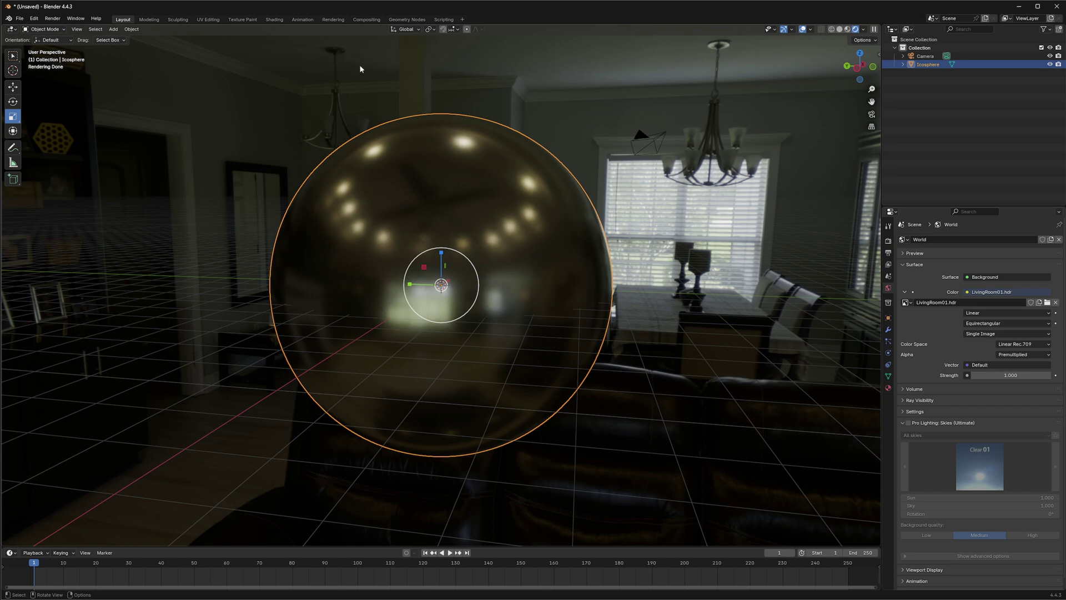
key("n")
left_click_drag(756, 113, 622, 285)
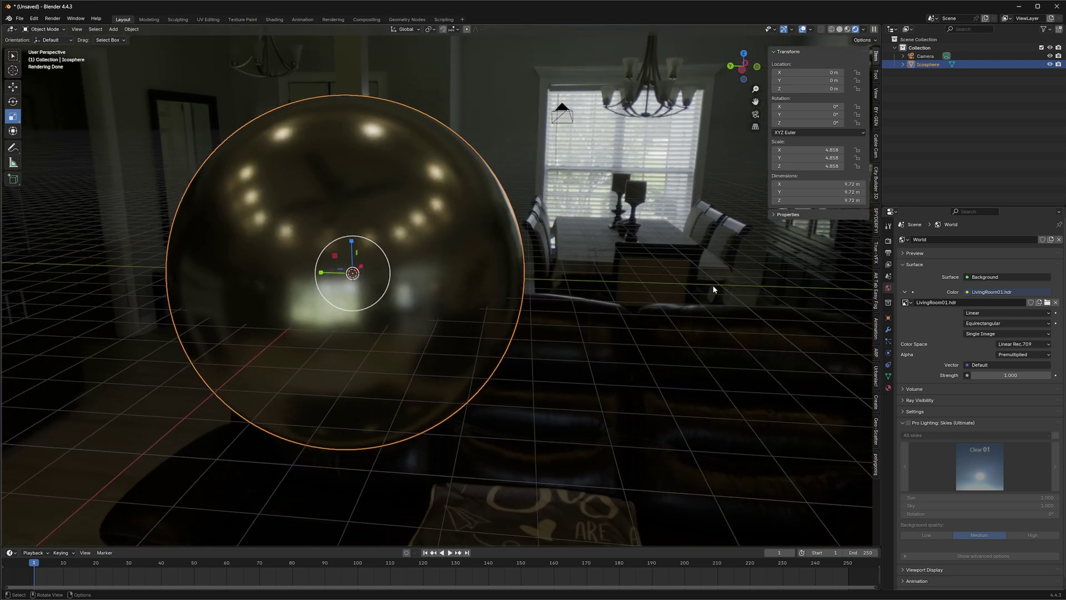
Orbit around the sphere to inspect reflections of the window, couch, cabinet and hallway.
left_click_drag(655, 355, 633, 259)
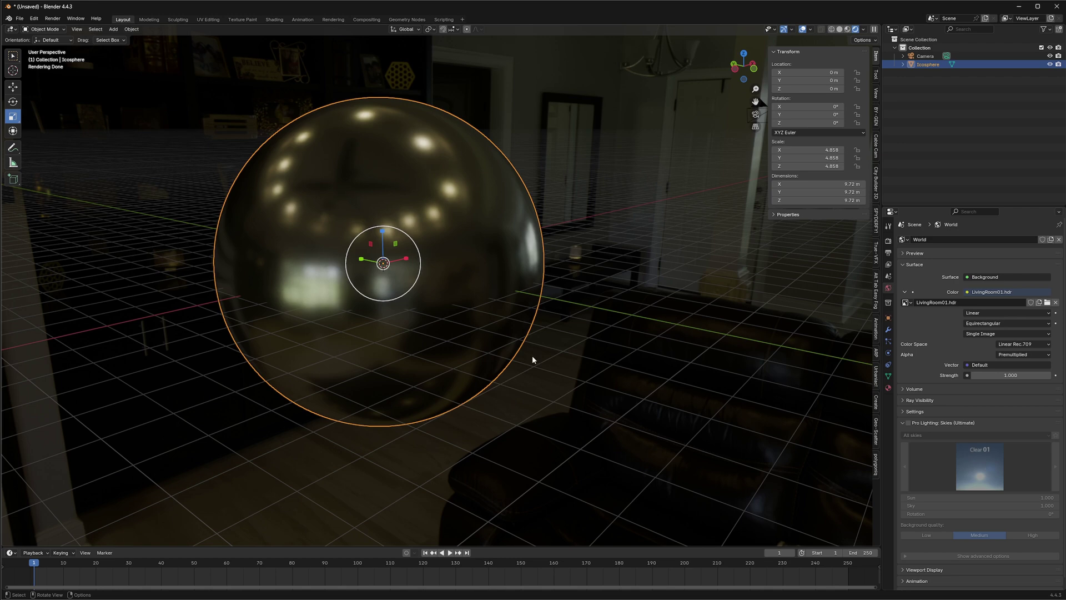
left_click_drag(561, 365, 459, 433)
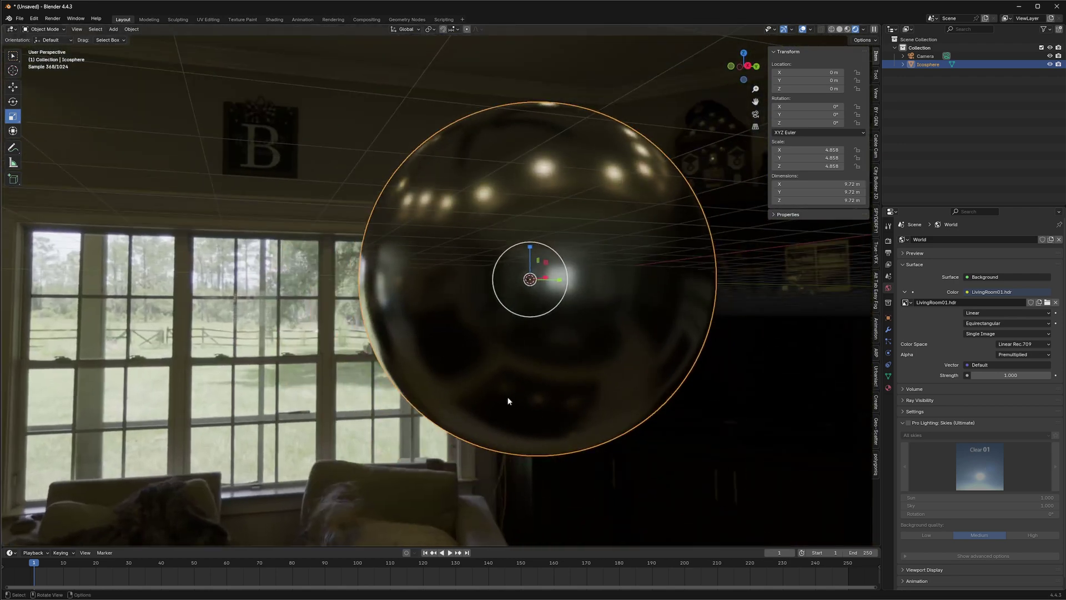
left_click_drag(532, 413, 704, 431)
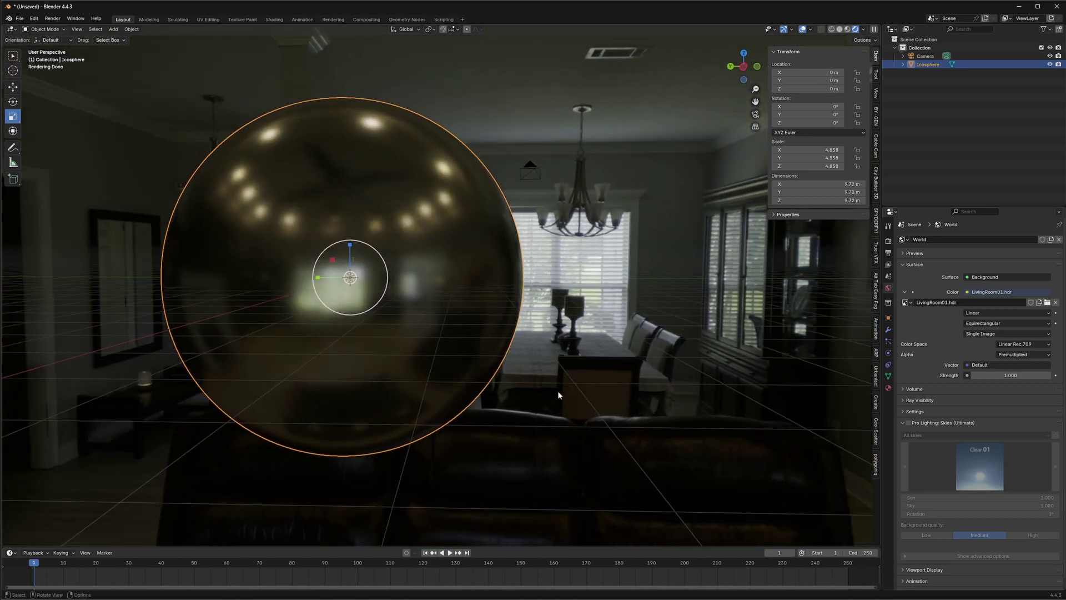
left_click_drag(543, 415, 534, 394)
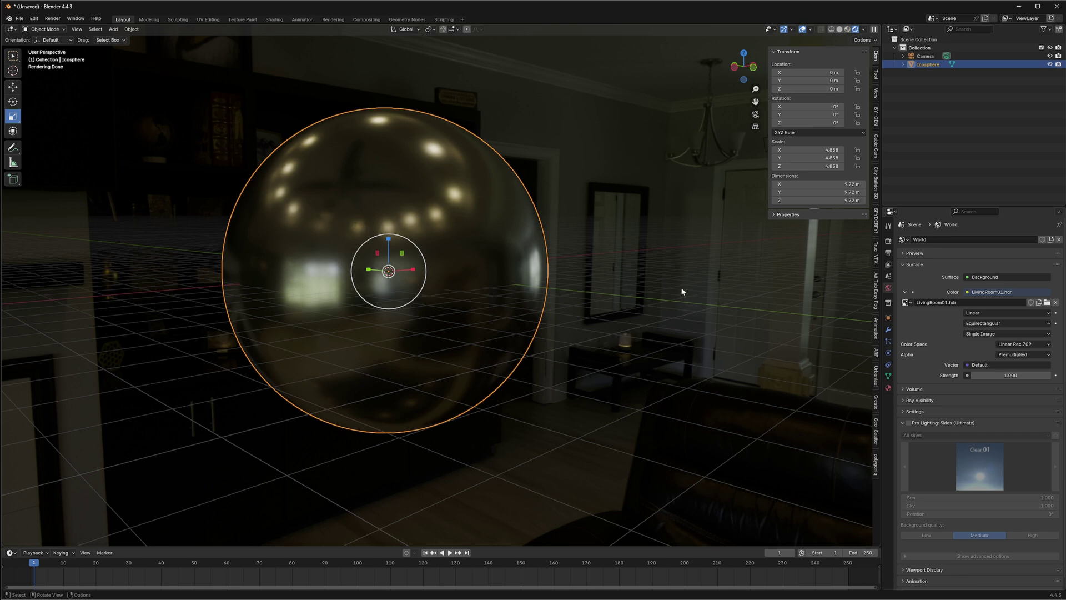
left_click_drag(691, 295, 732, 301)
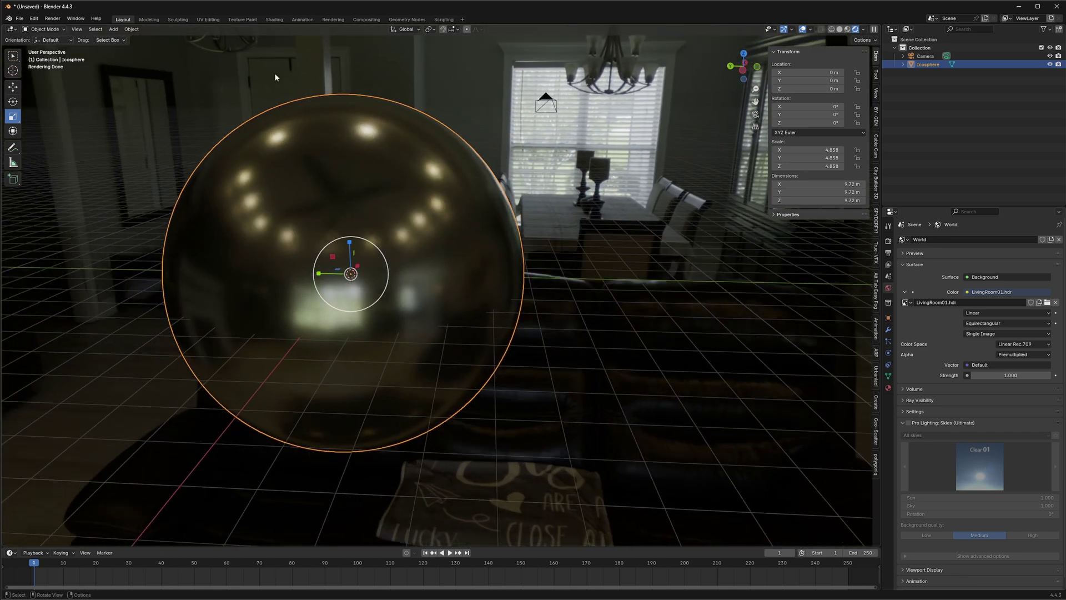
left_click_drag(626, 218, 628, 281)
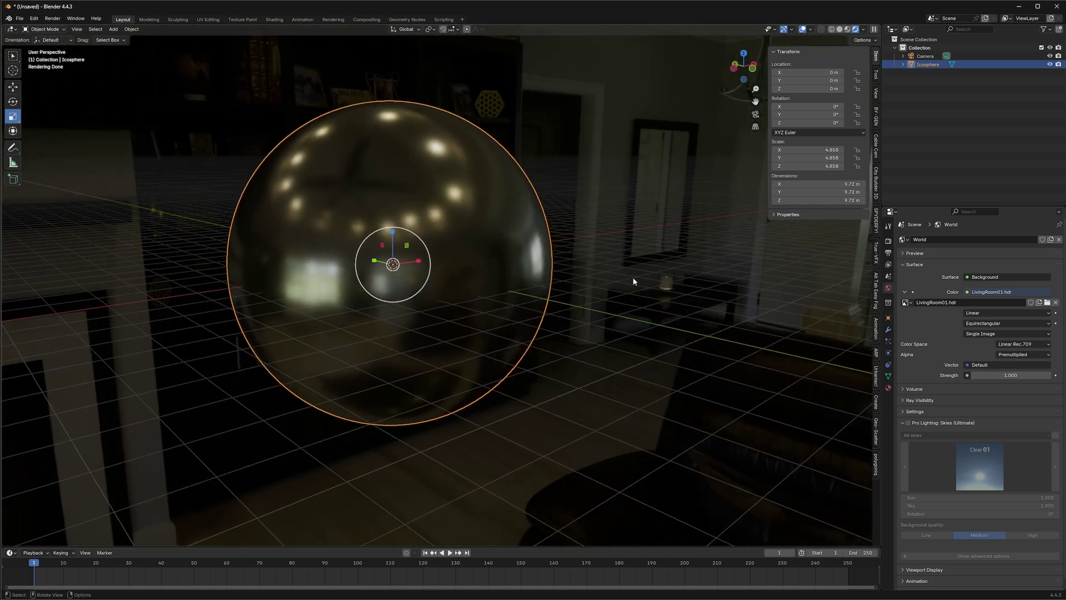